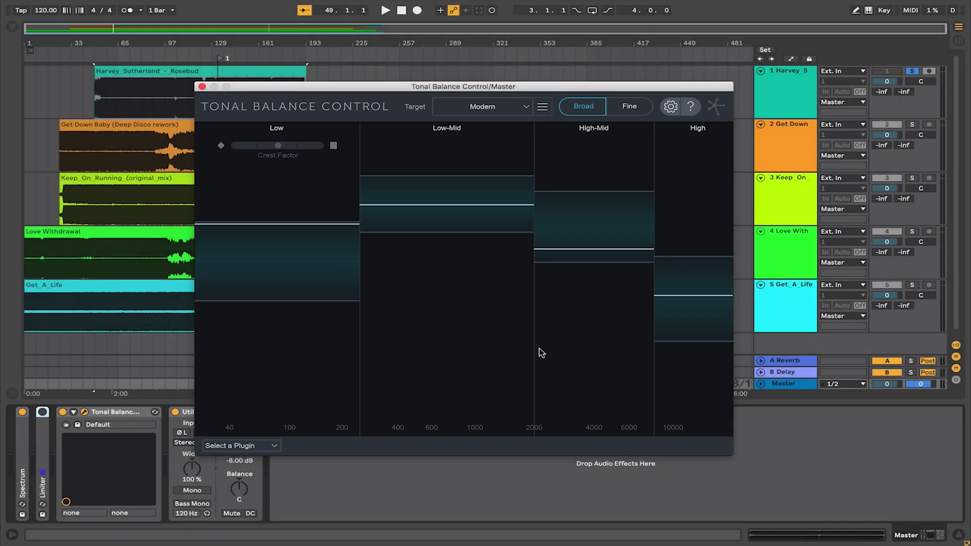
Step: Play the Rosebud track from locator 1 and set the Tonal Balance Control target to Bass Heavy
key(space)
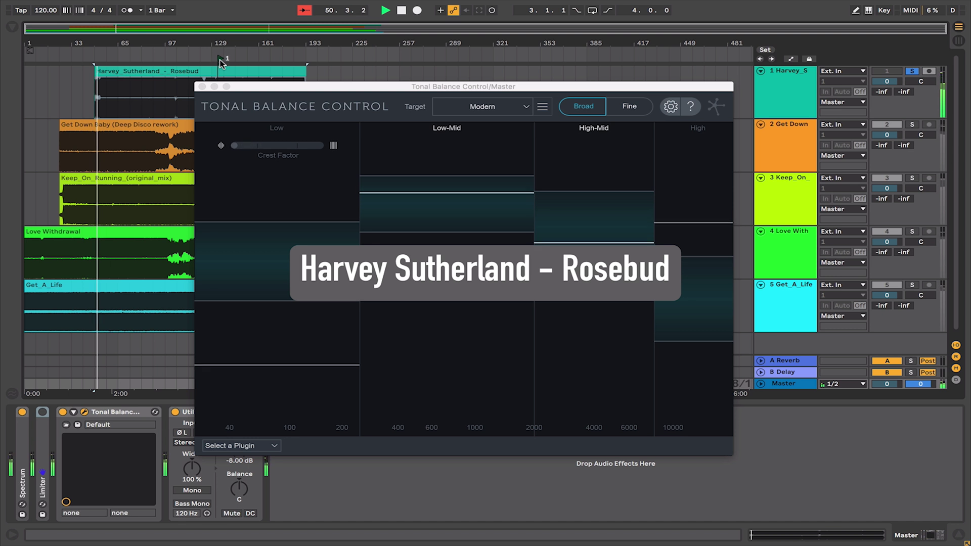
click(221, 62)
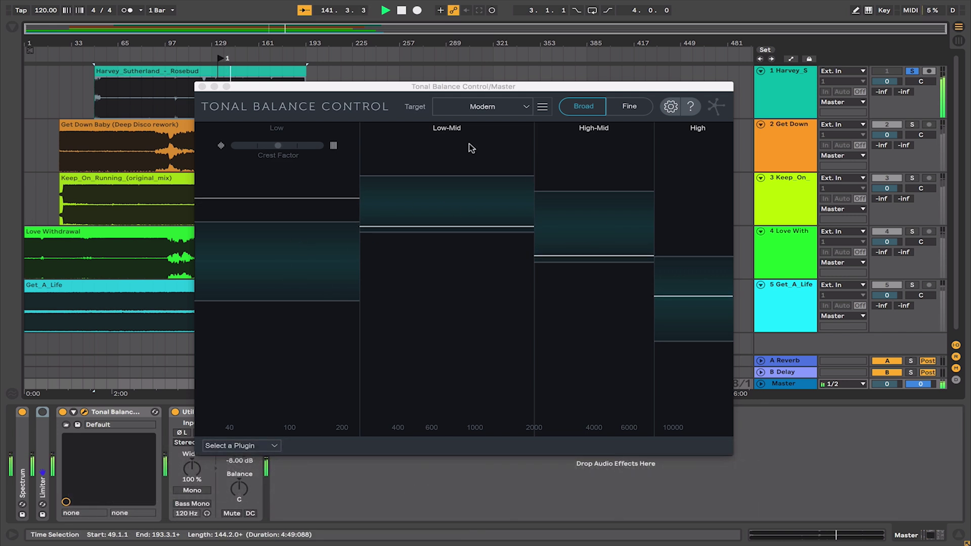
click(468, 107)
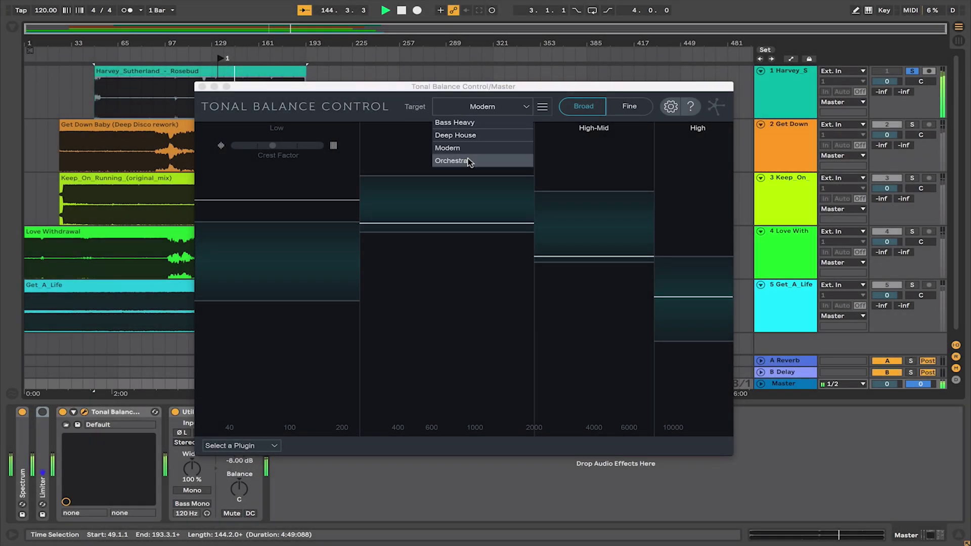
click(465, 128)
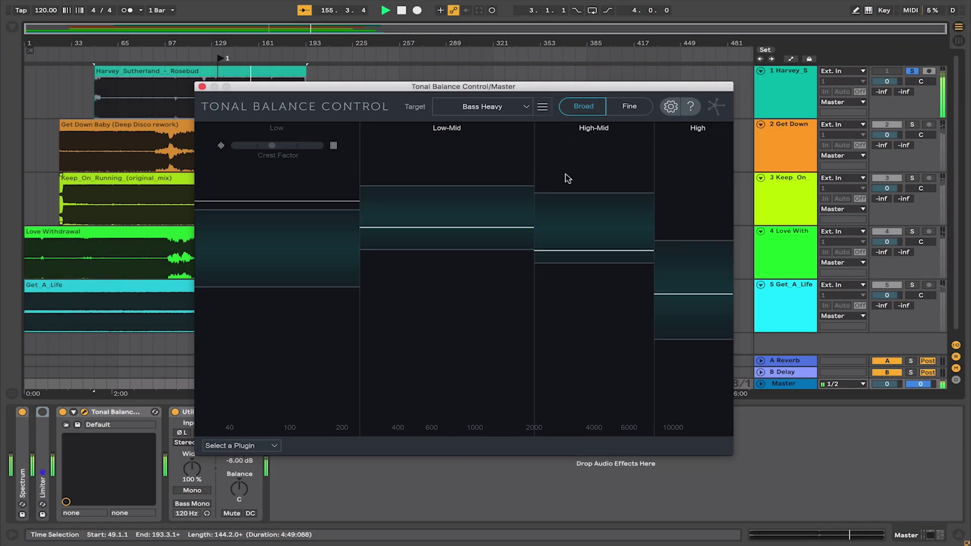
Step: Check the track's balance in the Fine view, return to the Broad view and replay from locator 1
click(628, 111)
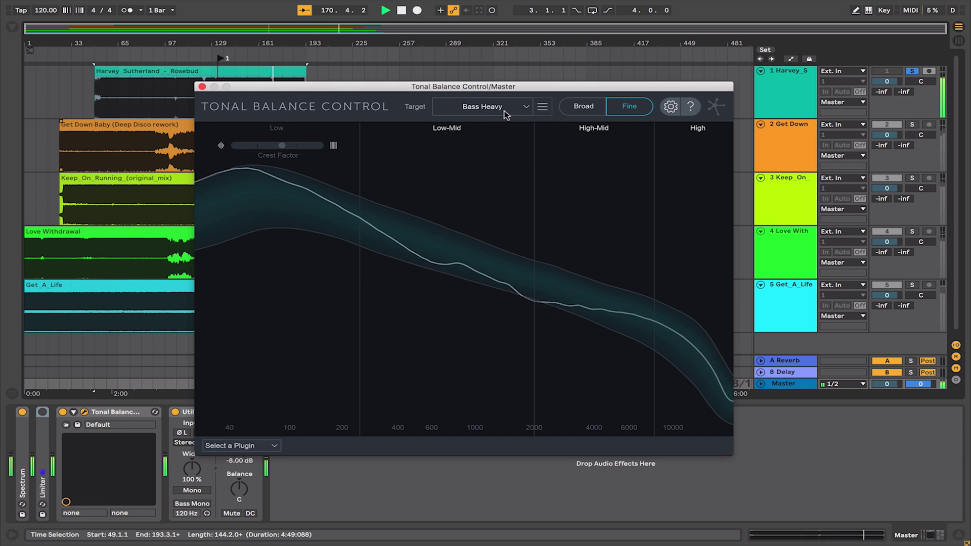
click(578, 108)
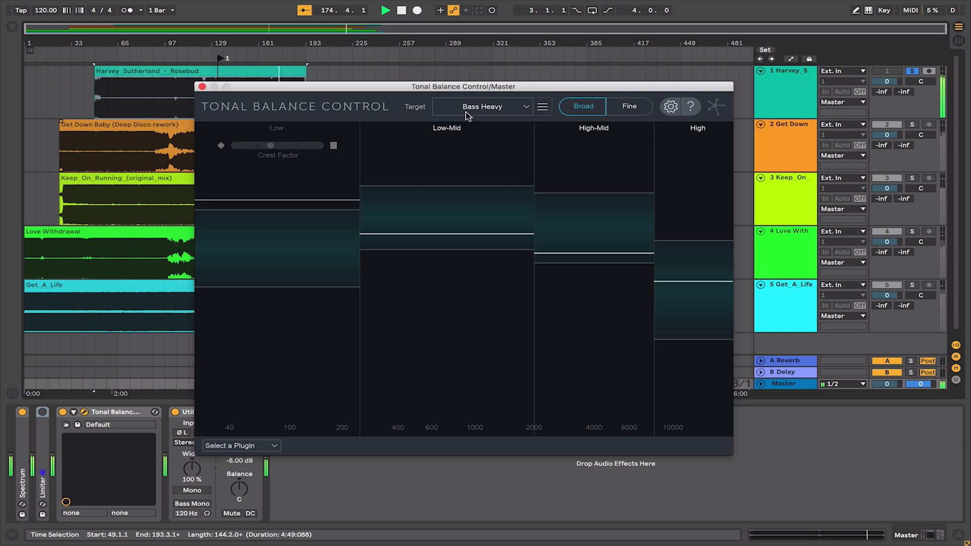
click(222, 57)
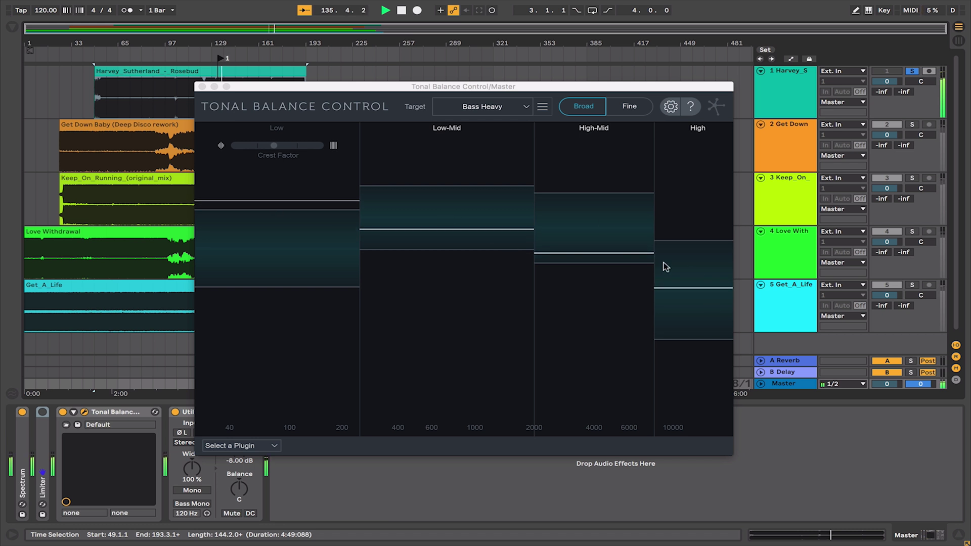
Step: Solo the Get Down Baby track and then the Keep_On_Running track, lowering the master volume to -2.1 dB
click(912, 125)
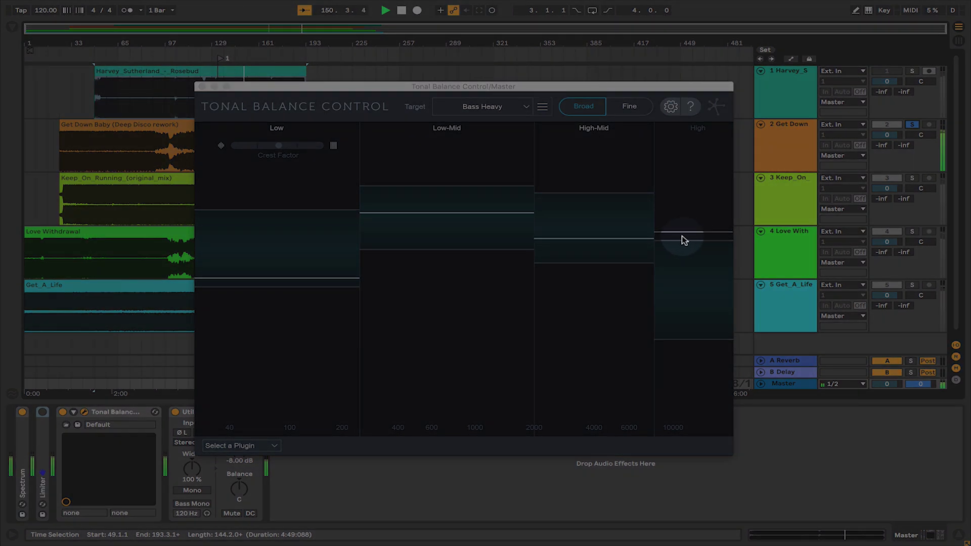
click(912, 179)
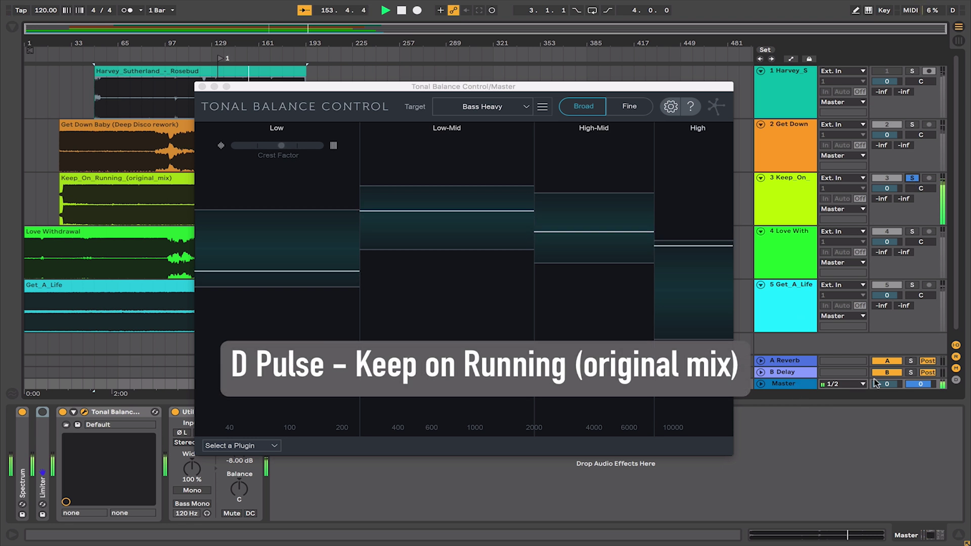
drag(889, 384, 889, 395)
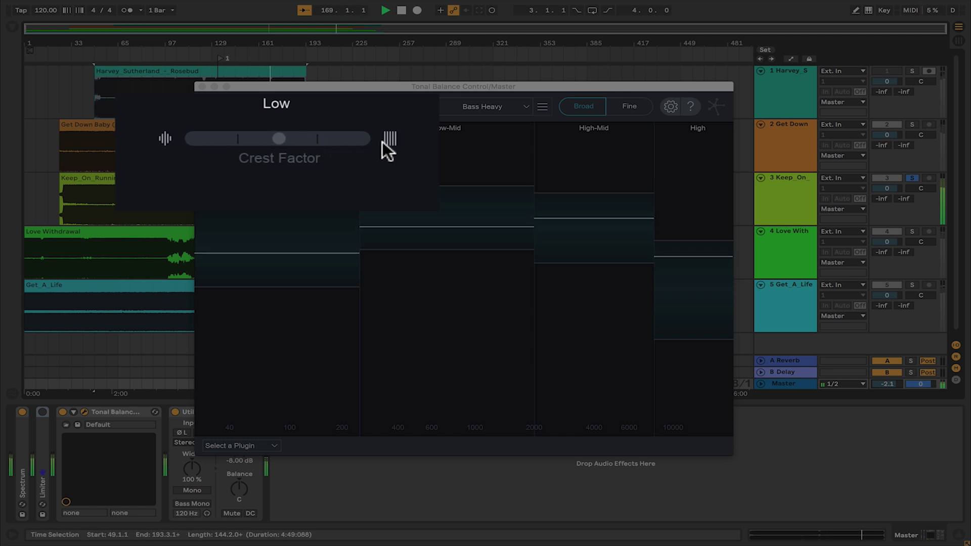
mouse_move(384, 142)
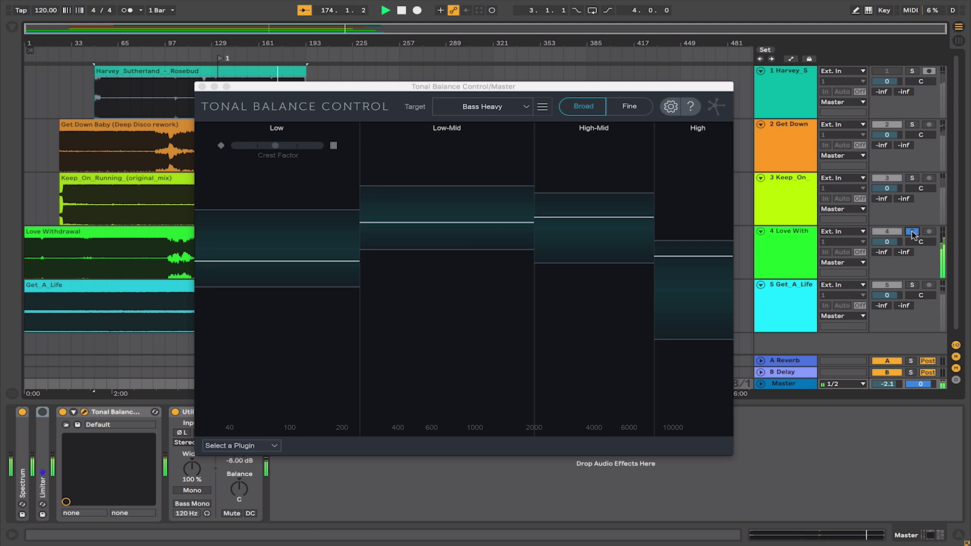
Step: Replay the soloed Love Withdrawal track from locator 1 and switch the solo to the Get_A_Life track
click(221, 59)
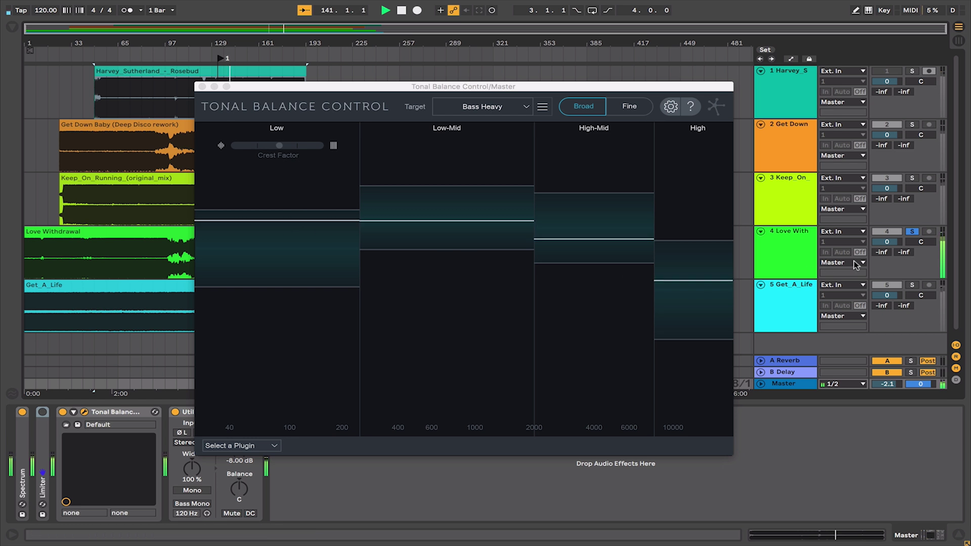
click(913, 285)
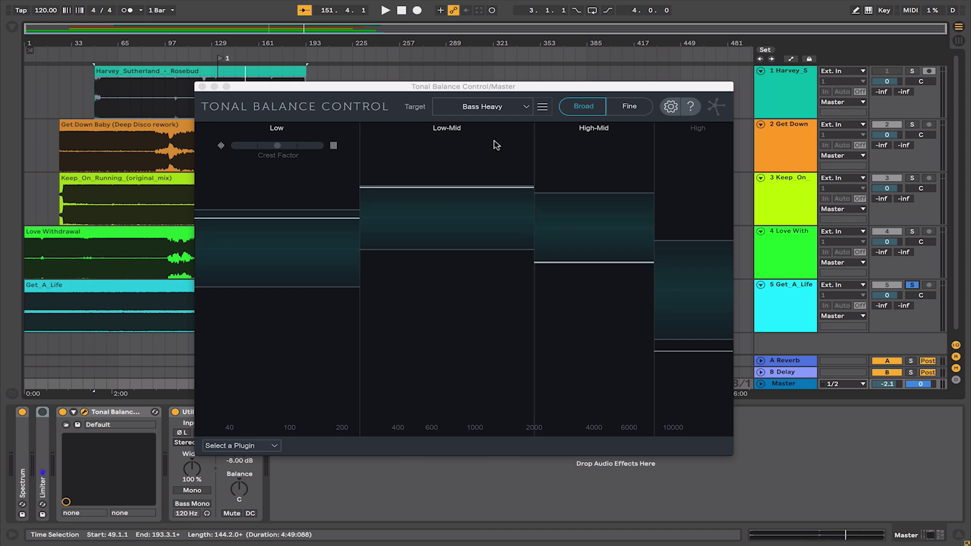
Step: Examine the options for creating a custom target curve from an audio file or a folder of audio files
click(536, 123)
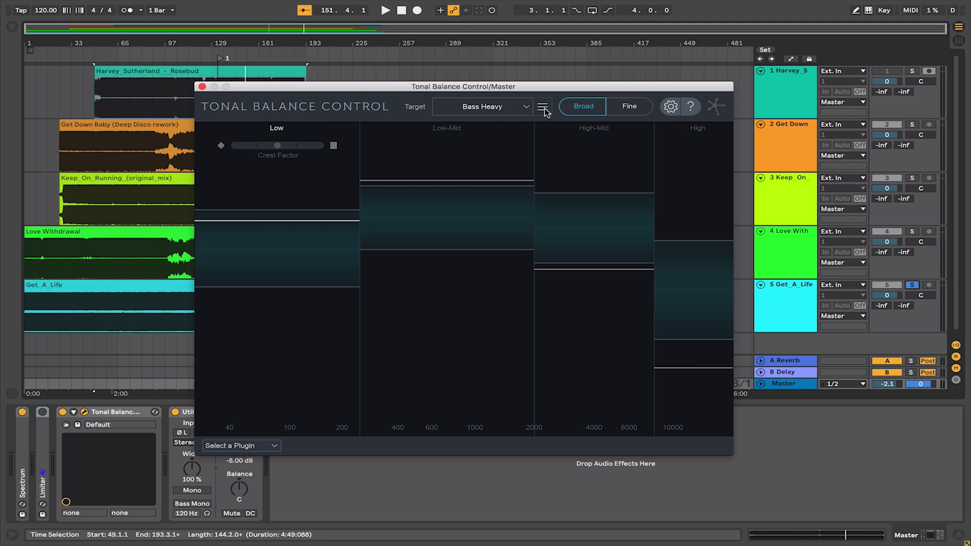
click(543, 108)
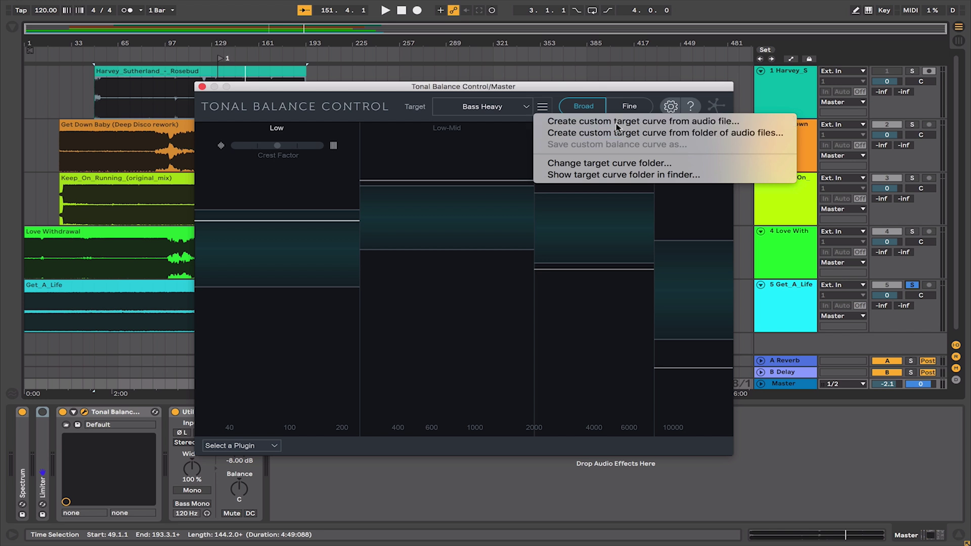
click(617, 121)
click(633, 377)
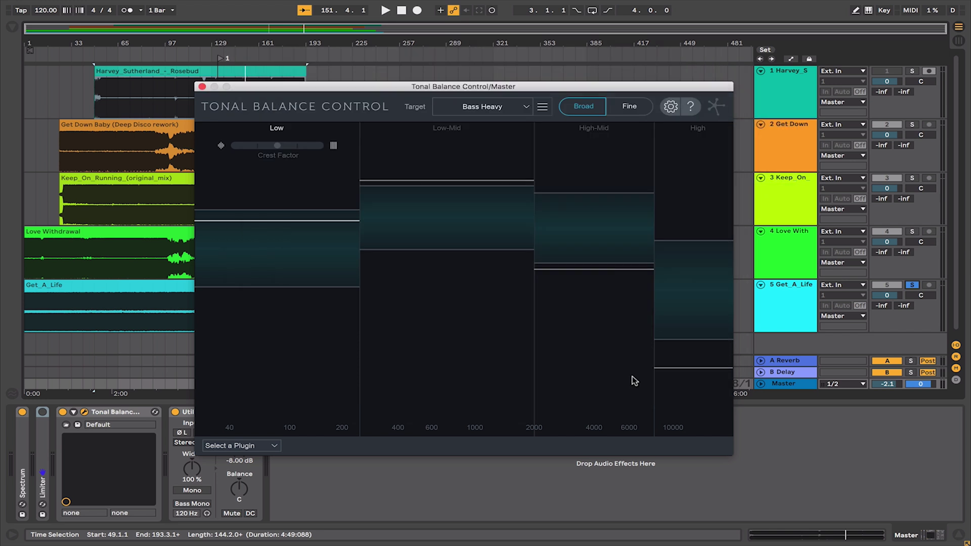
click(544, 106)
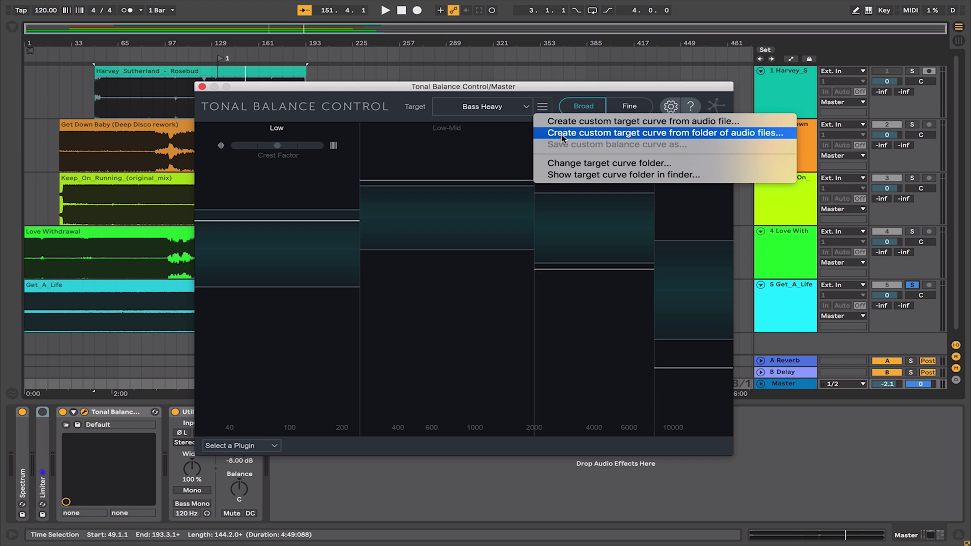
click(541, 92)
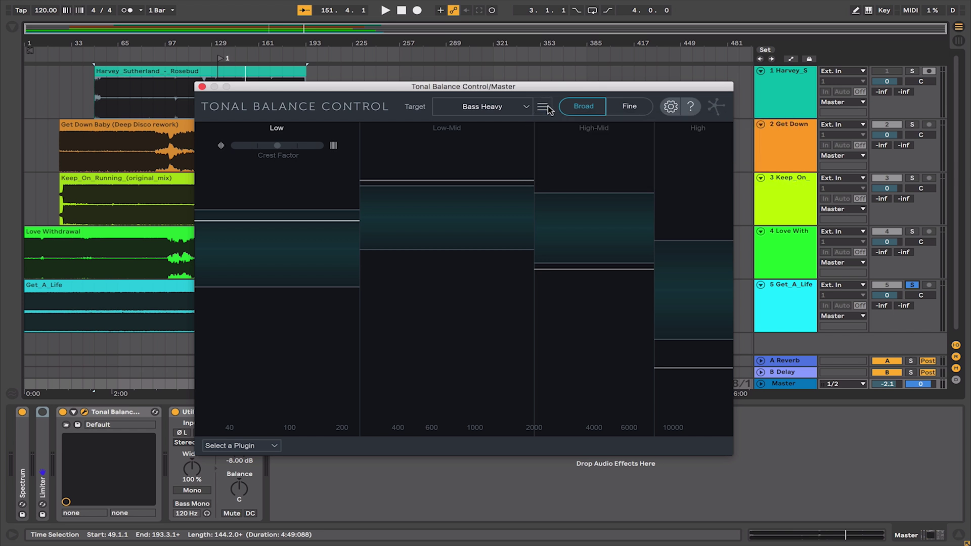
click(543, 107)
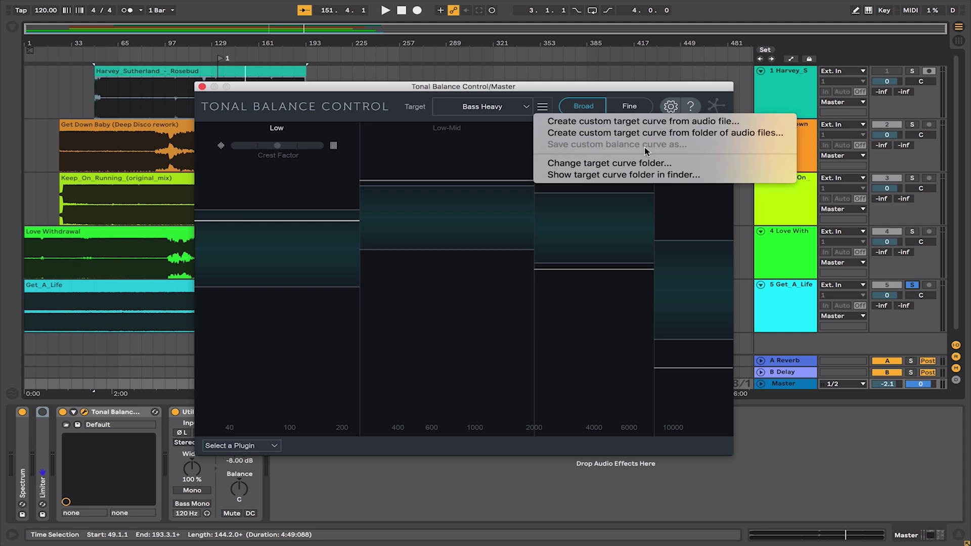
click(519, 99)
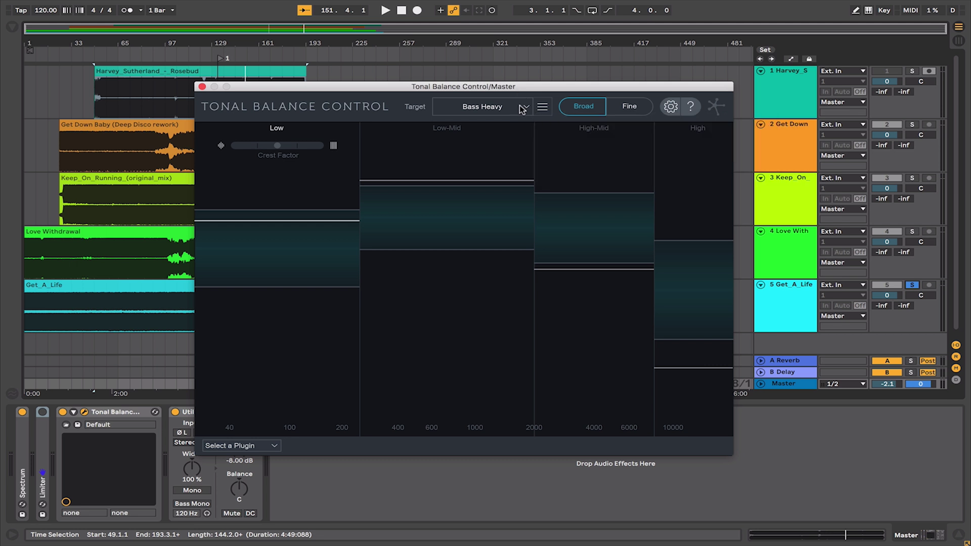
Step: Set the target to Deep House and play the Rosebud track soloed from locator 1
click(525, 107)
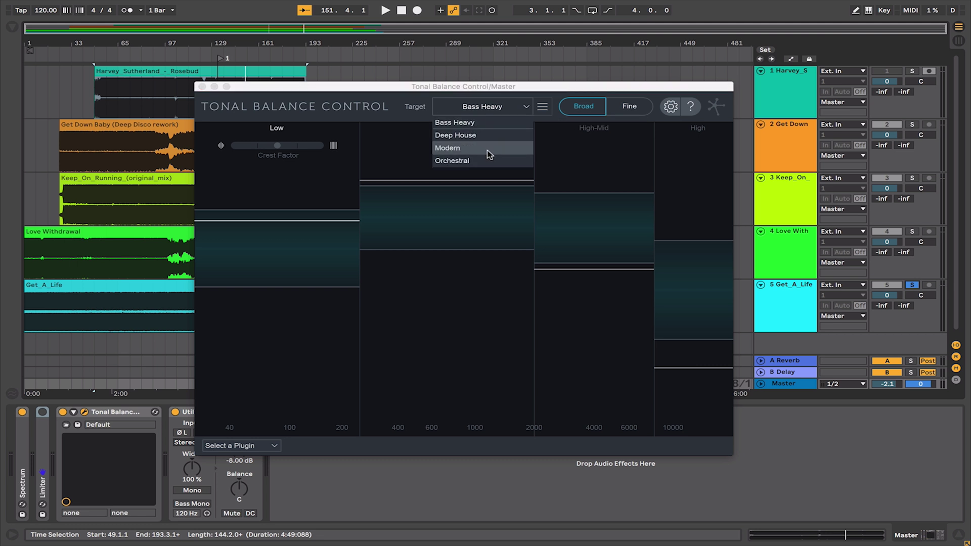
click(480, 136)
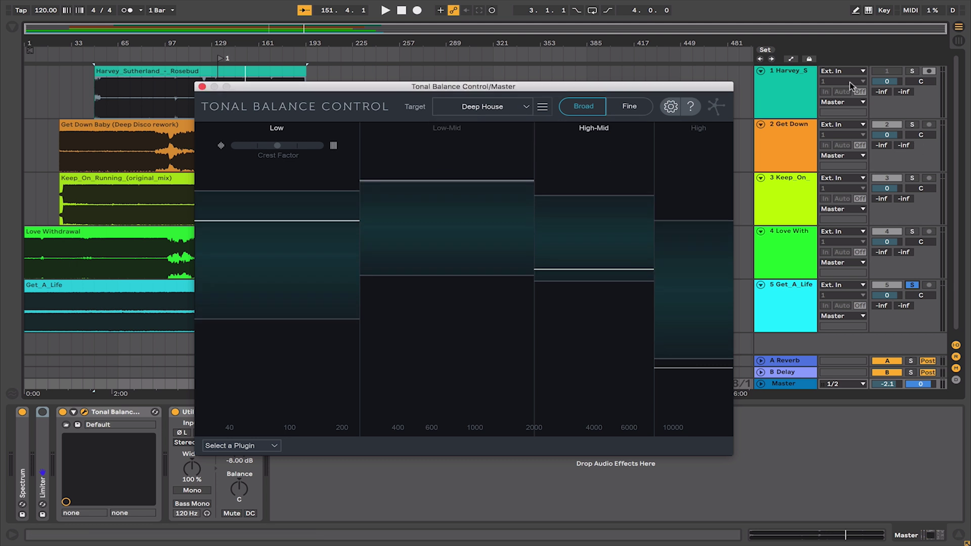
click(910, 73)
key(space)
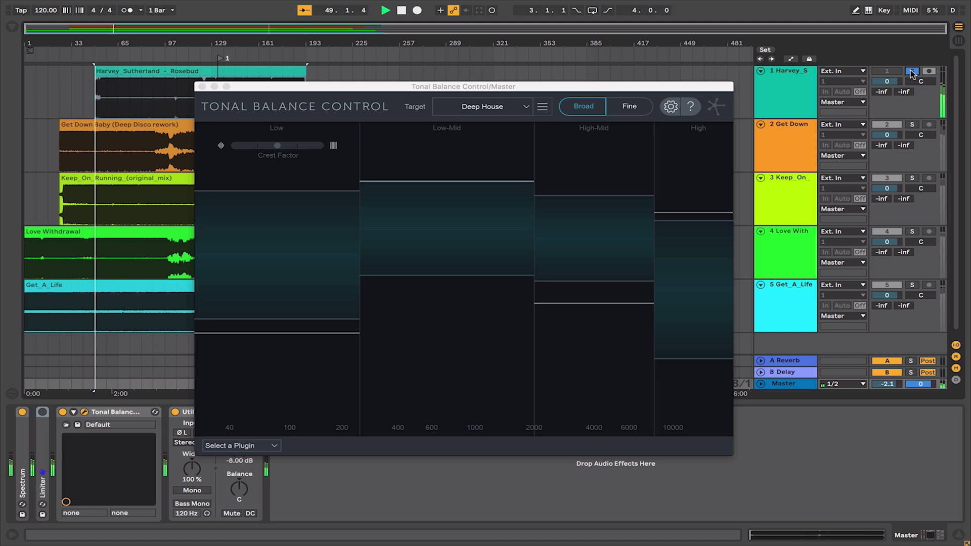
click(221, 60)
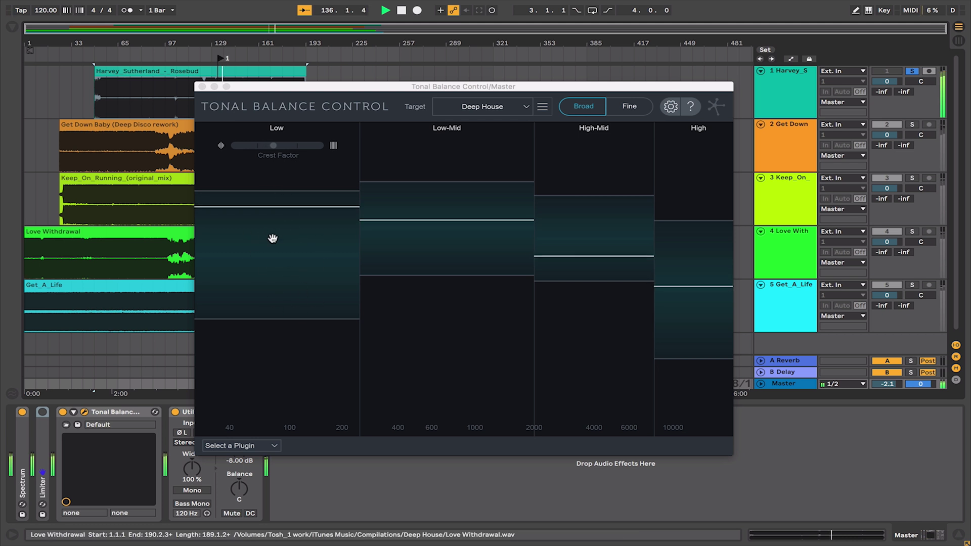
Step: Solo the Get Down Baby track against the Deep House target and review the custom target curve options
click(912, 125)
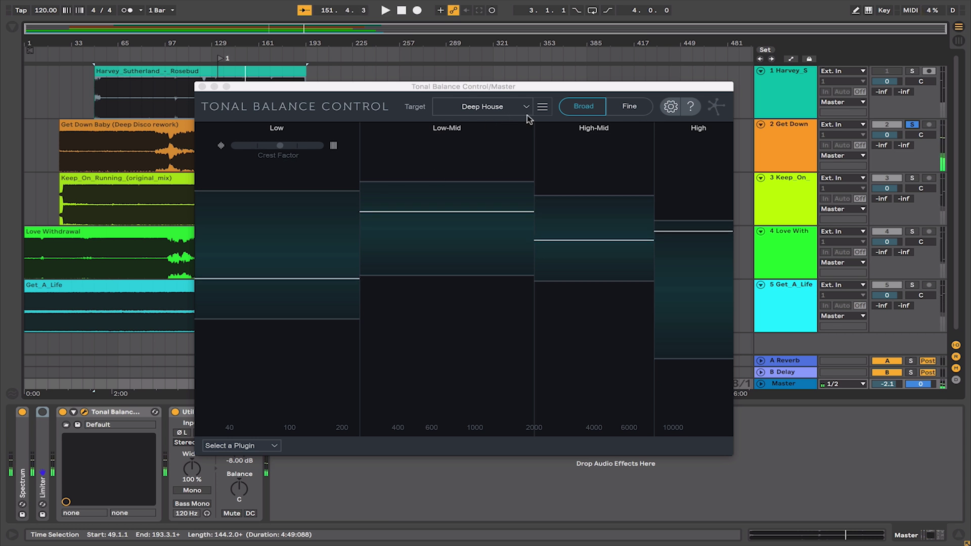
click(542, 106)
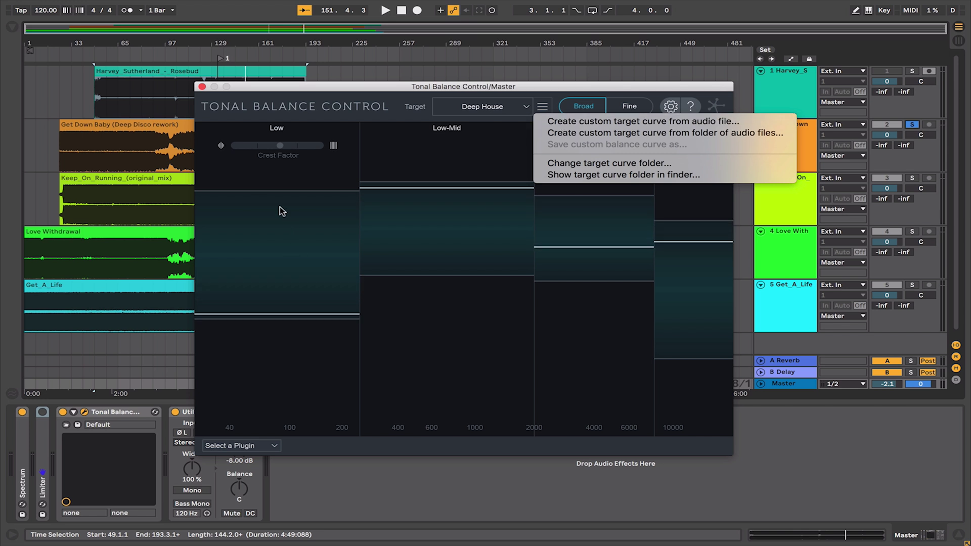
click(293, 336)
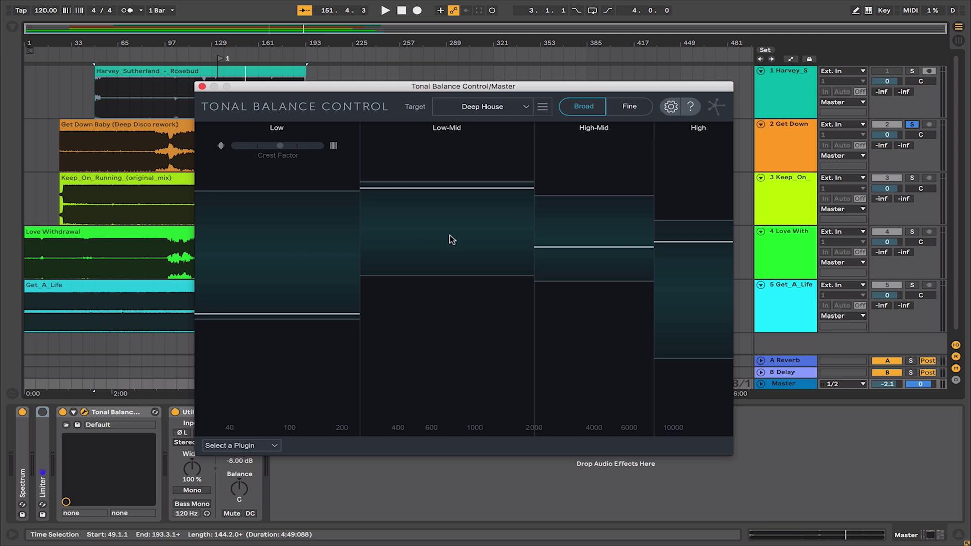
Step: Play the Get Down Baby track in the Fine view, audition narrow low-frequency bands, return to the Broad view and stop playback
click(635, 109)
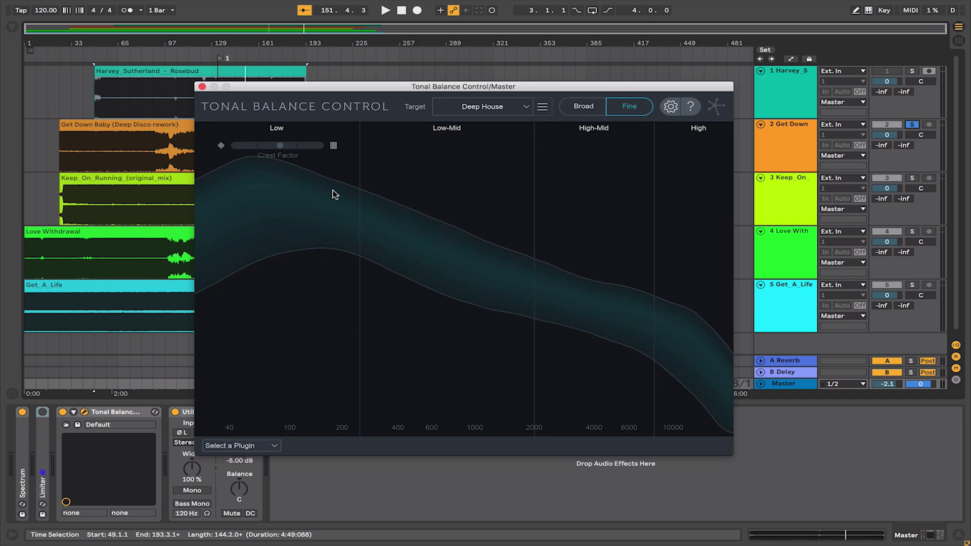
key(space)
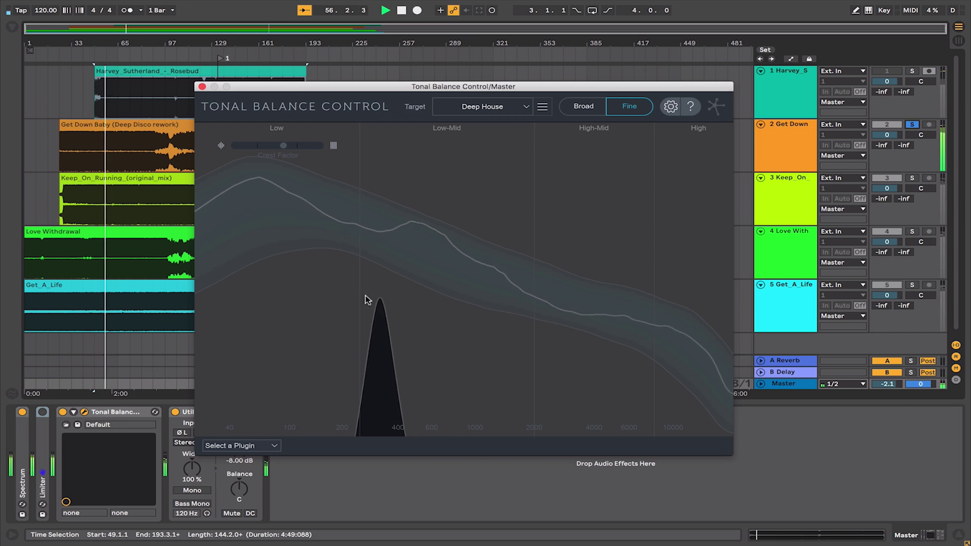
drag(316, 271, 311, 268)
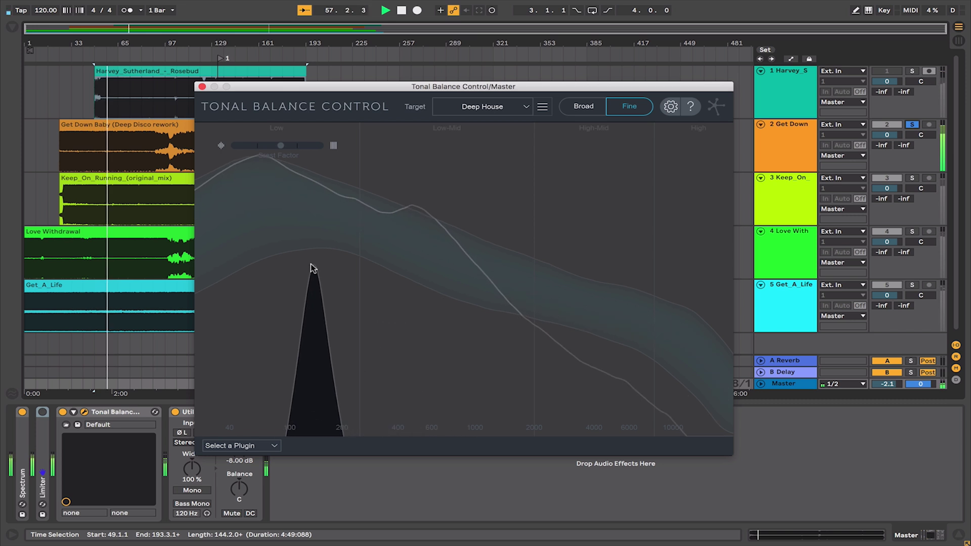
drag(374, 270, 310, 257)
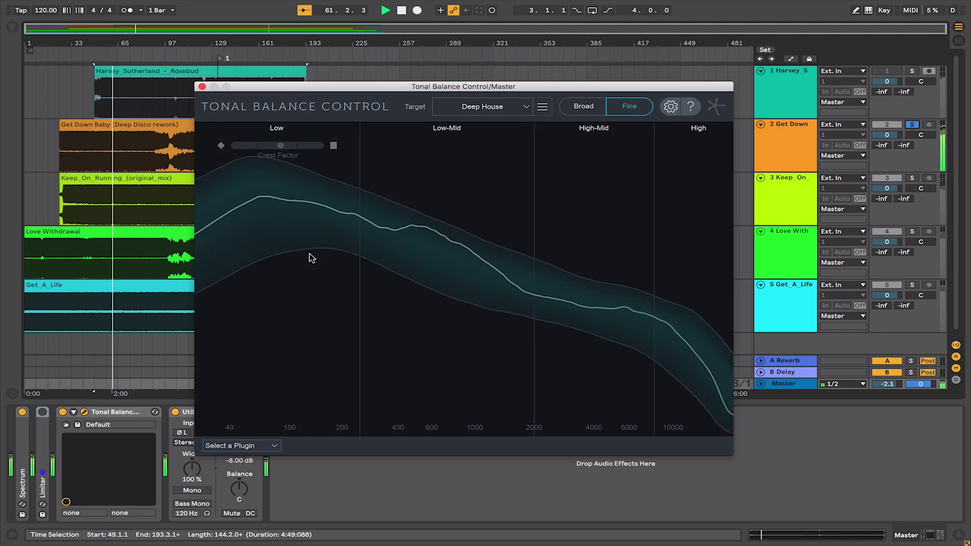
click(569, 106)
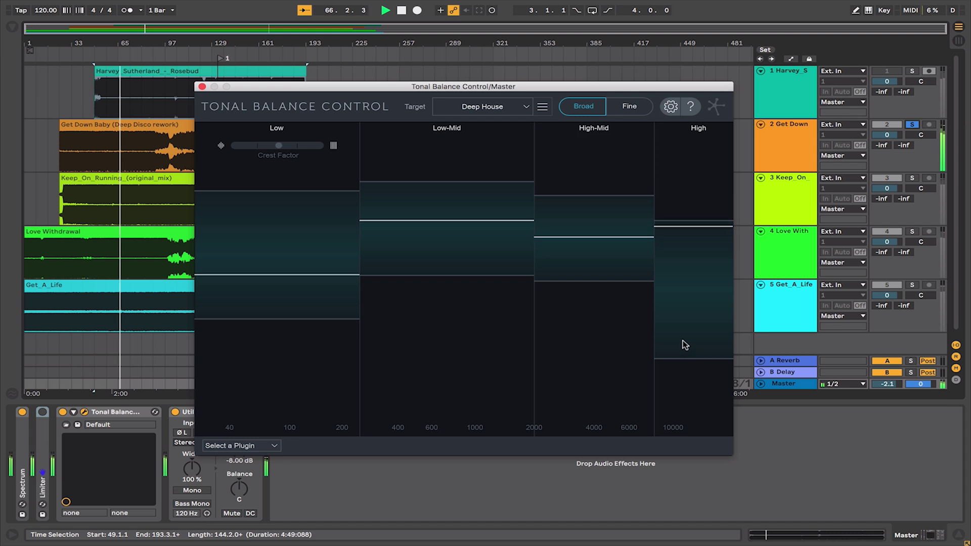
key(space)
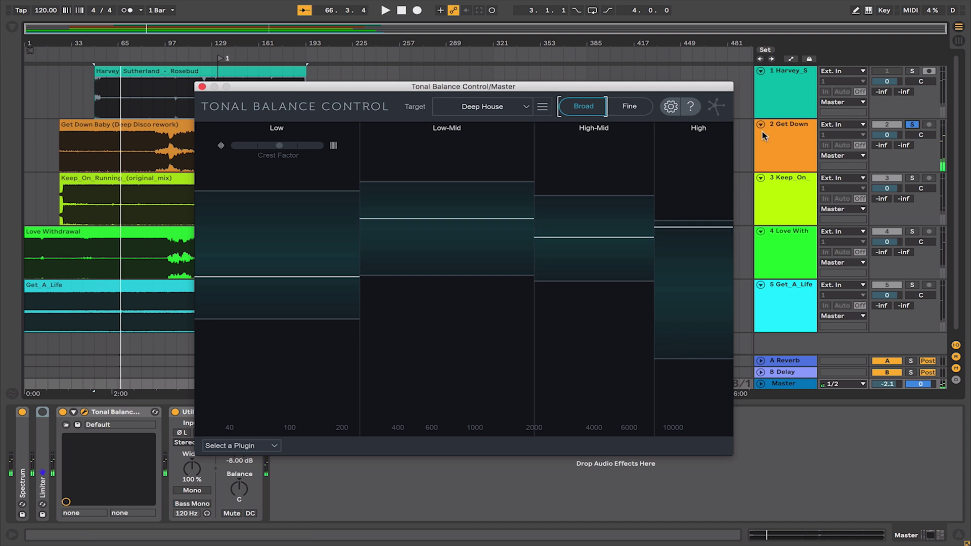
Step: Select the Get Down Baby track to display its Neutron 2 device
click(782, 132)
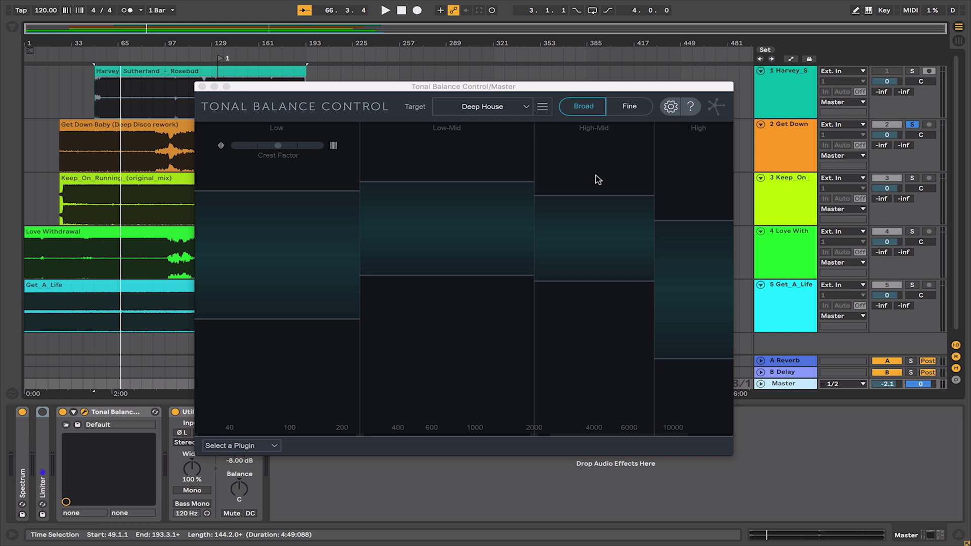
click(779, 147)
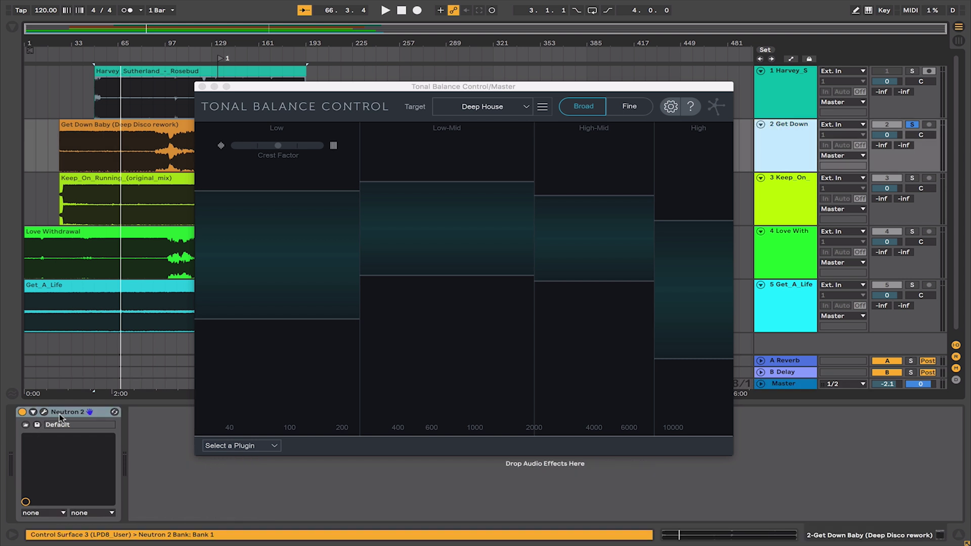
Step: Open the Neutron 2 interface of the Get Down Baby track and move its window to inspect the plug-in's instance name
click(44, 412)
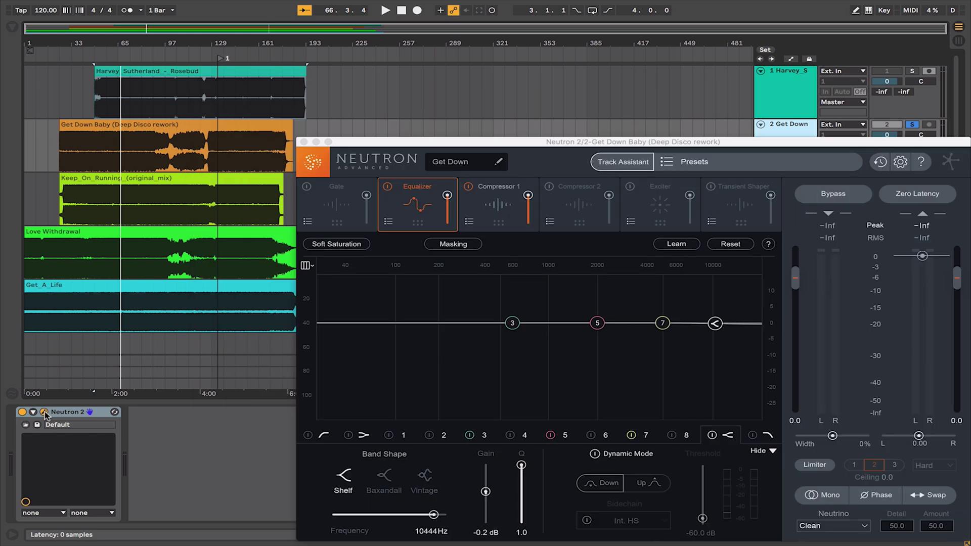
drag(451, 146, 323, 78)
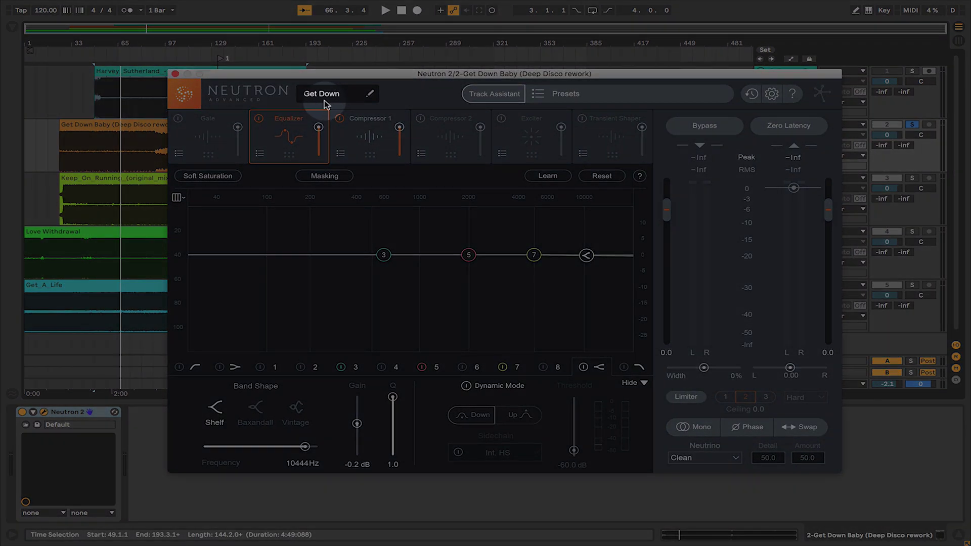
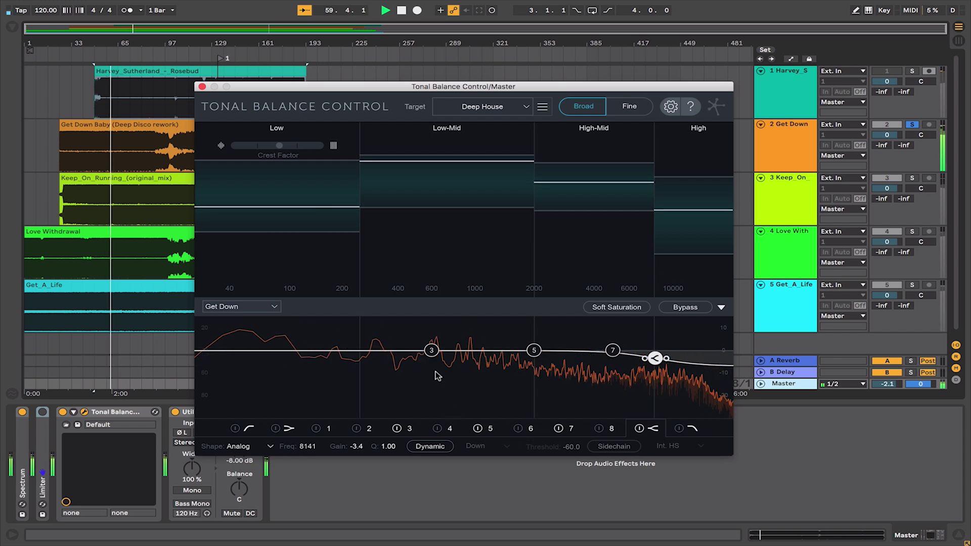
Step: Cut EQ band 3 of the Get Down plug-in to -4.0 dB at 703 Hz with a Q of 1.5
drag(431, 350, 440, 381)
scroll(441, 380, down, 5)
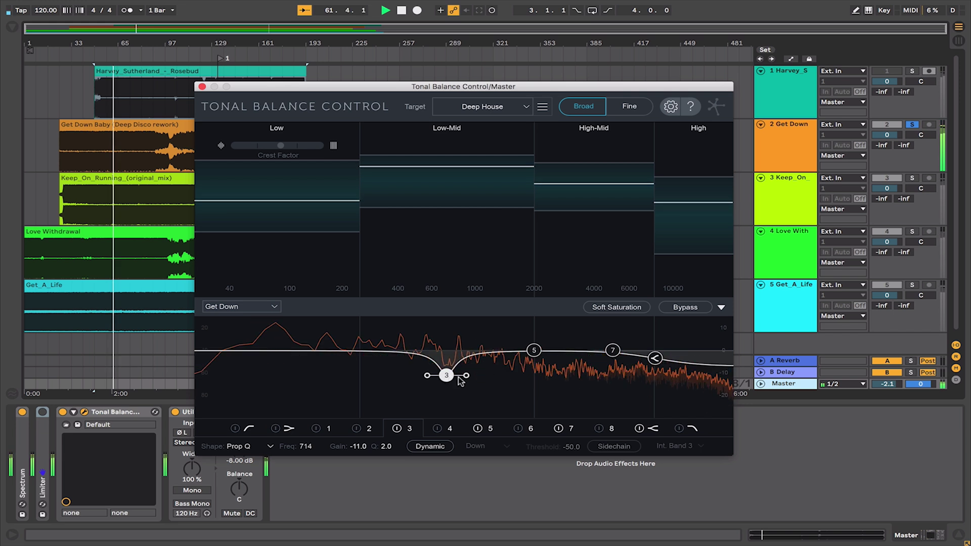
drag(438, 381, 446, 361)
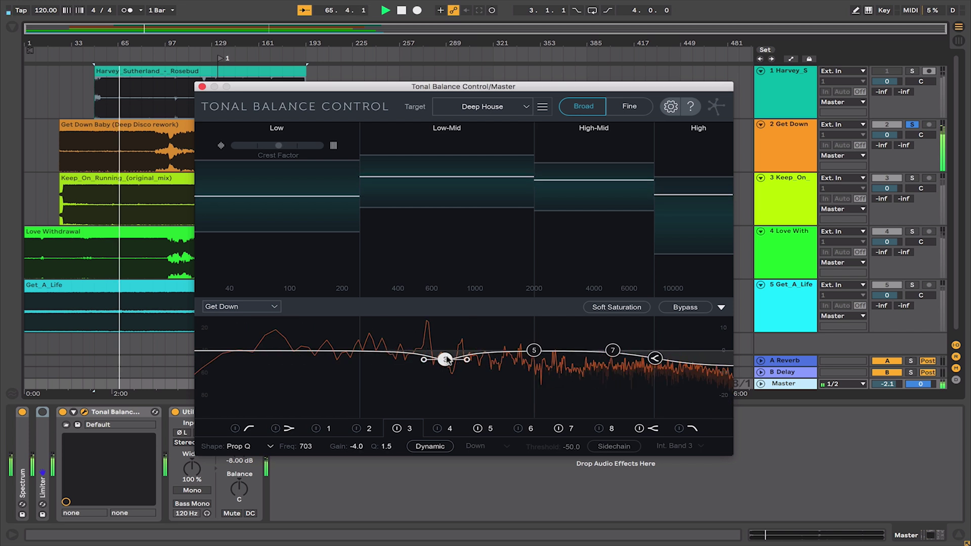
Step: In the Fine view, cut EQ band 5 to -12.4 dB at 54 Hz with a Q of 1.0, and stop playback
click(628, 107)
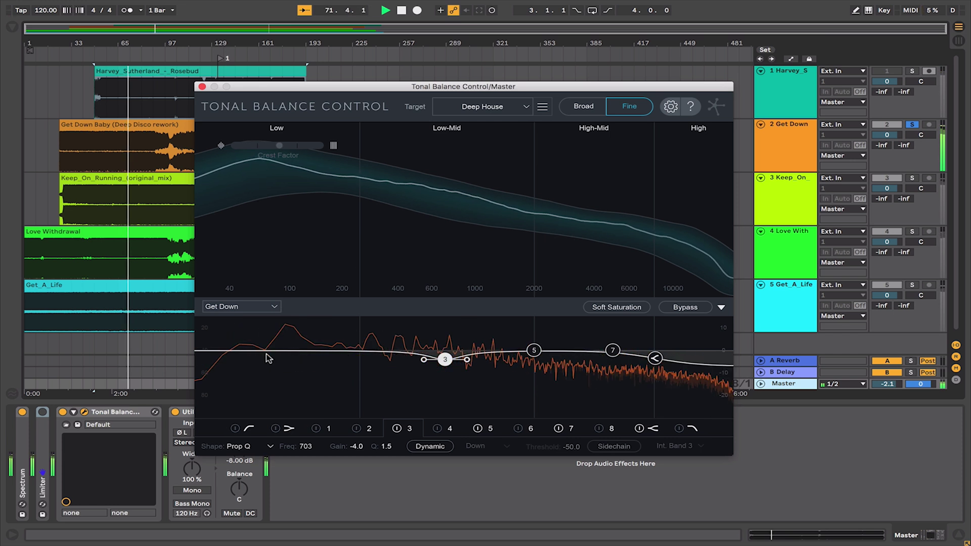
drag(533, 350, 397, 352)
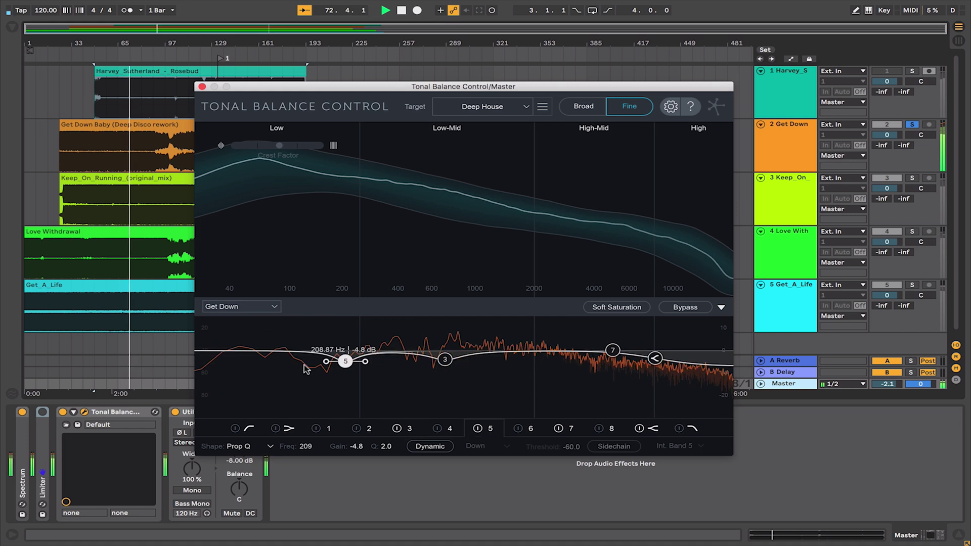
drag(270, 372, 247, 385)
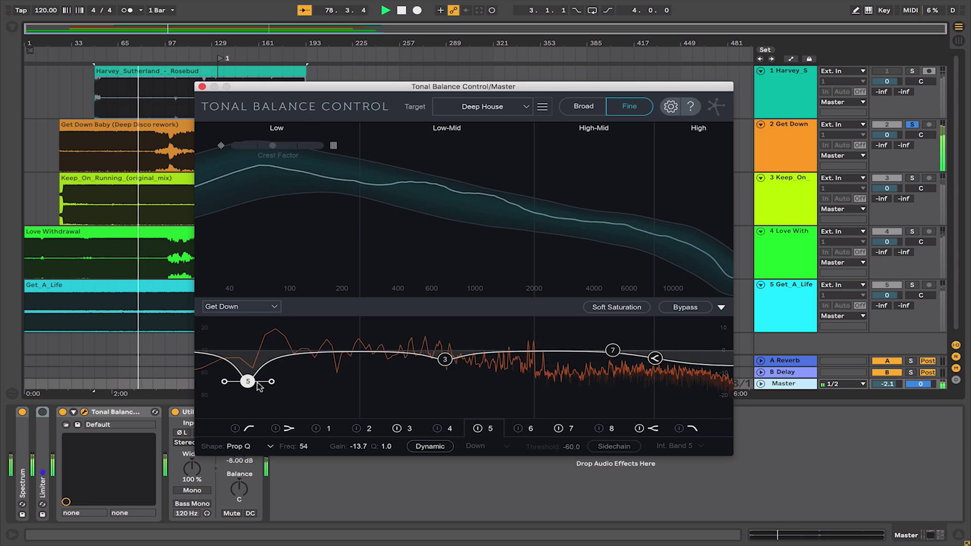
drag(248, 382, 248, 378)
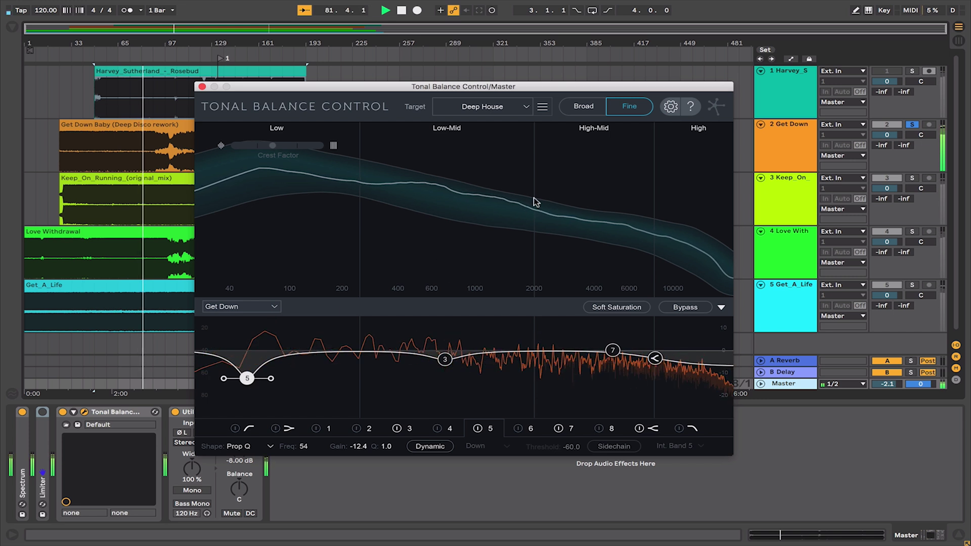
key(space)
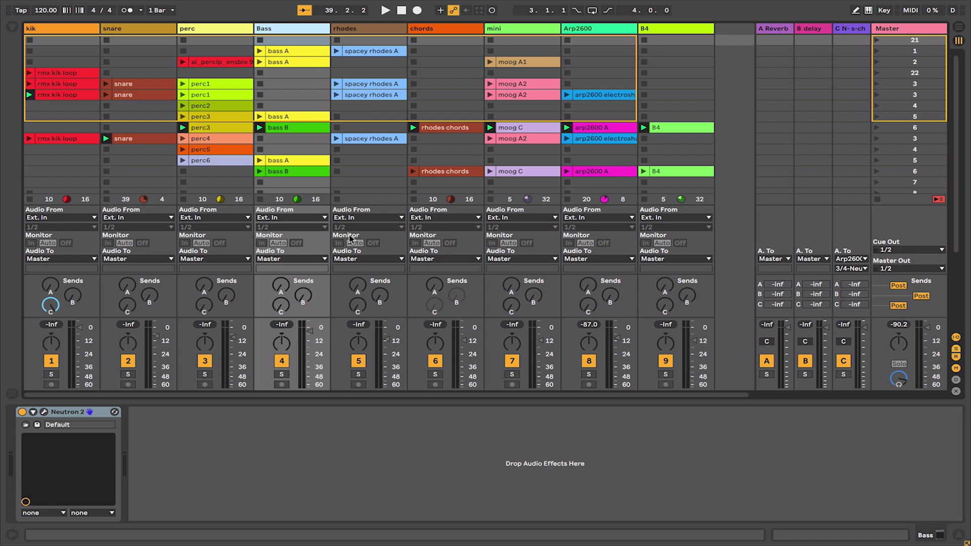
Step: Open Tonal Balance Control on the Master track of the multitrack session and review its list of connectable plug-ins
click(915, 38)
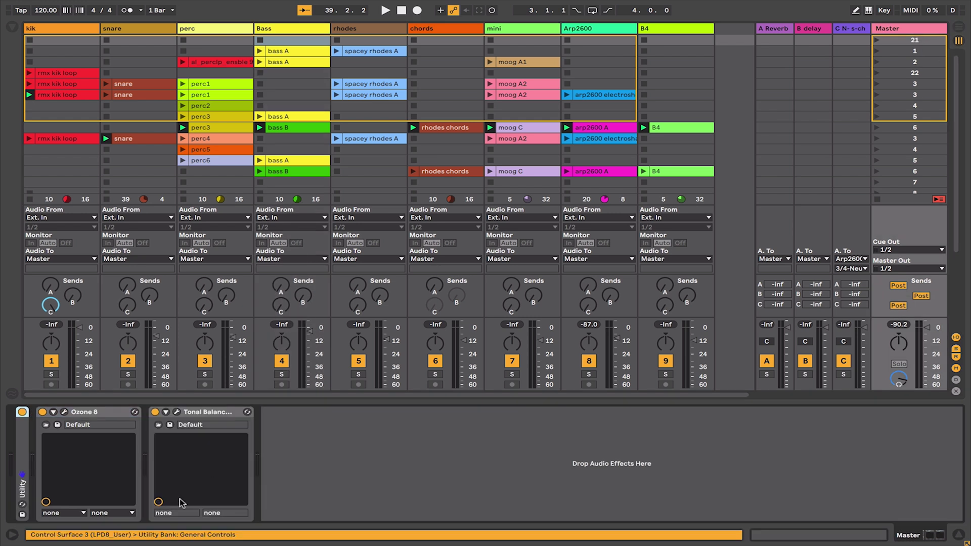
click(177, 412)
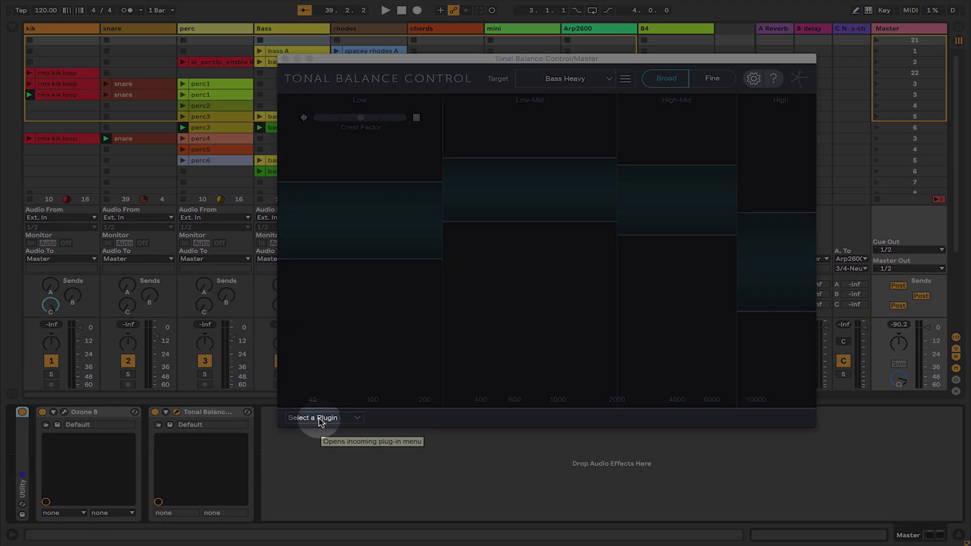
click(322, 419)
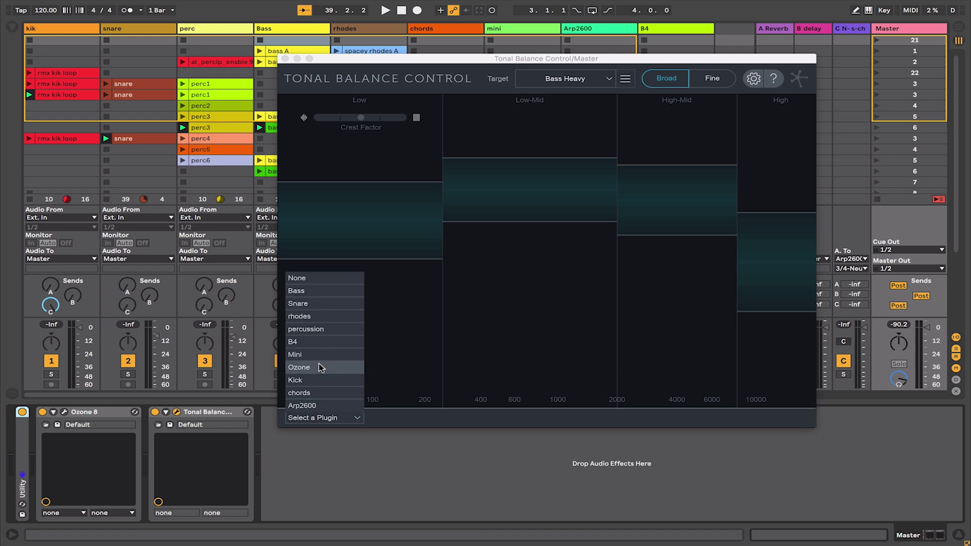
click(502, 325)
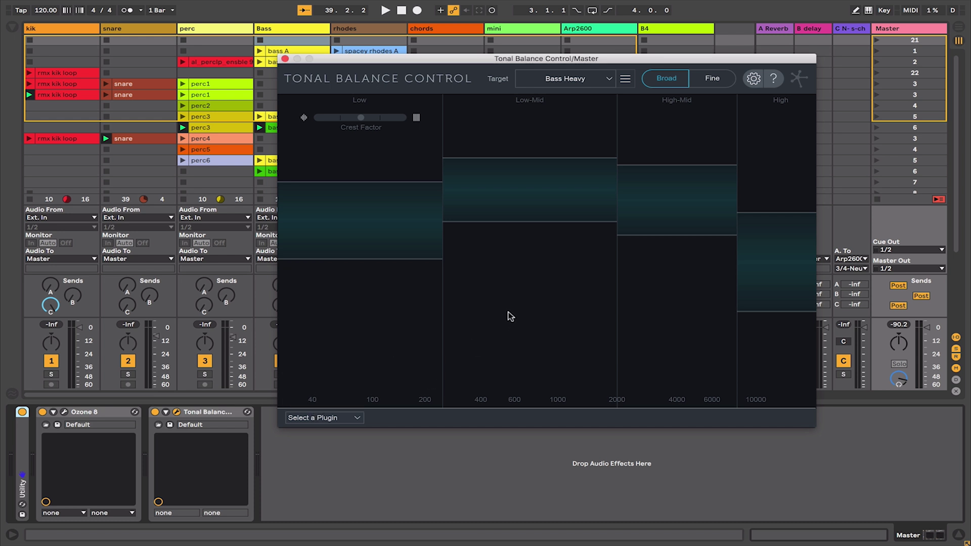
Step: Play the mix, compare it against the Modern and Orchestral targets, and set the target to Deep House
key(space)
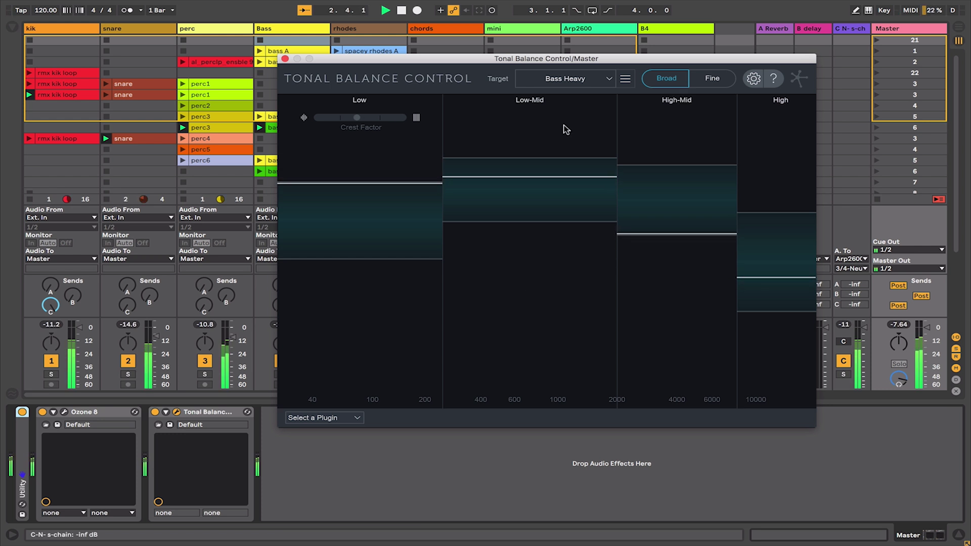
click(568, 79)
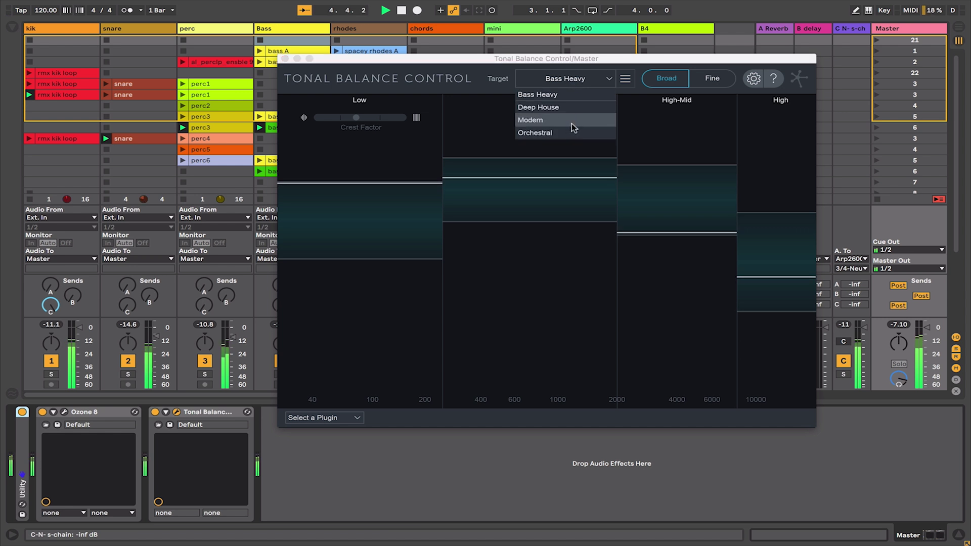
click(572, 122)
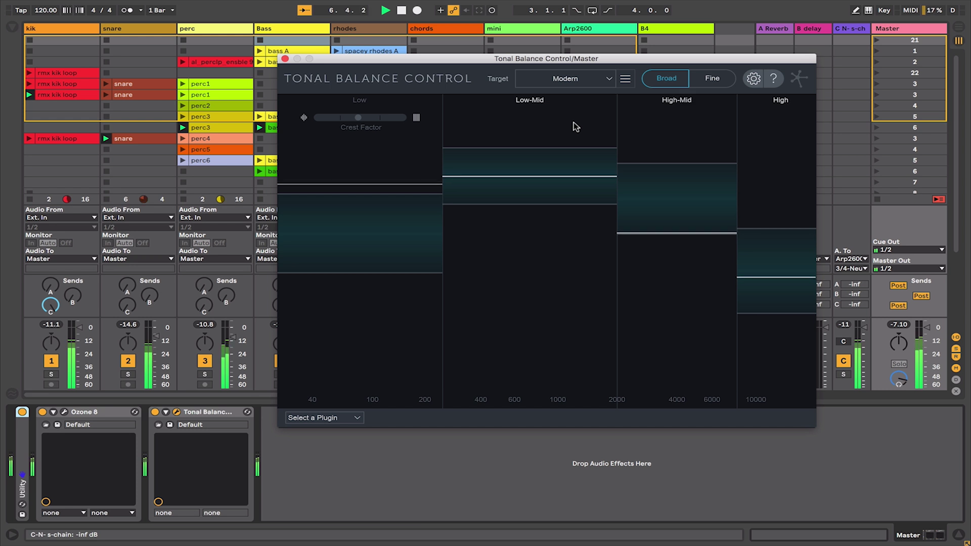
click(568, 81)
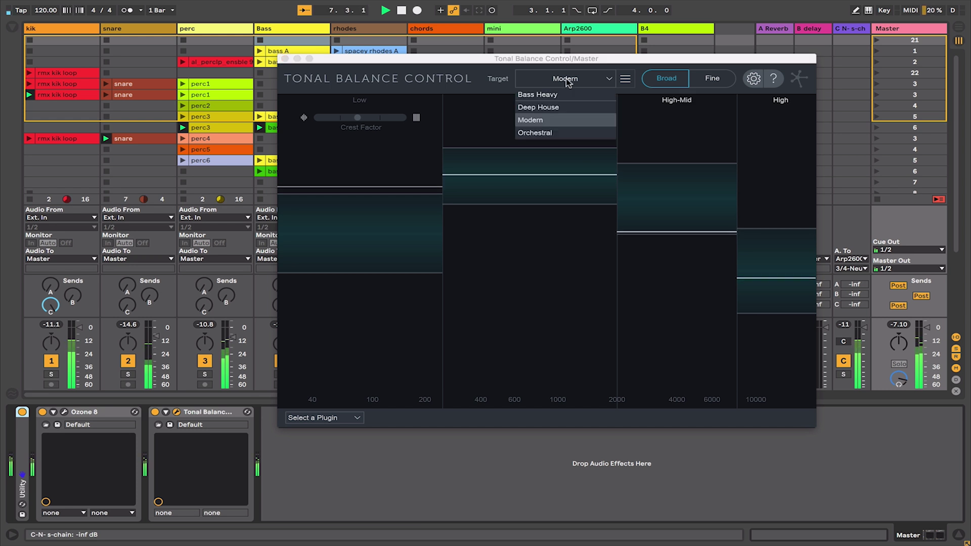
click(560, 133)
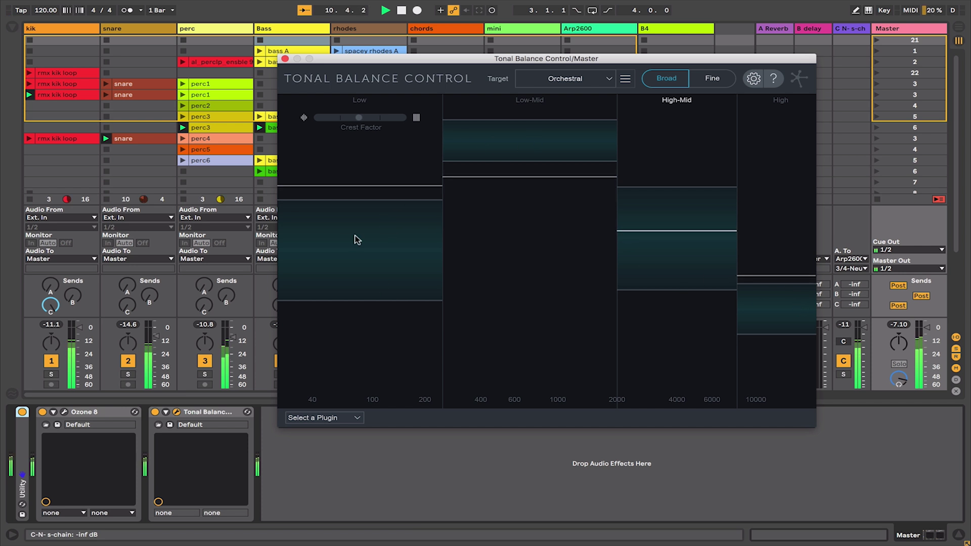
click(572, 79)
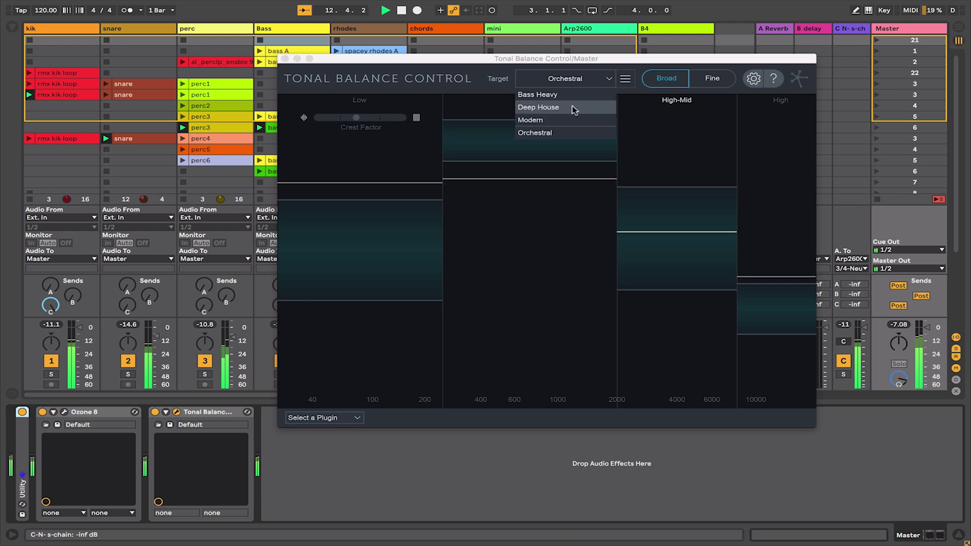
click(574, 107)
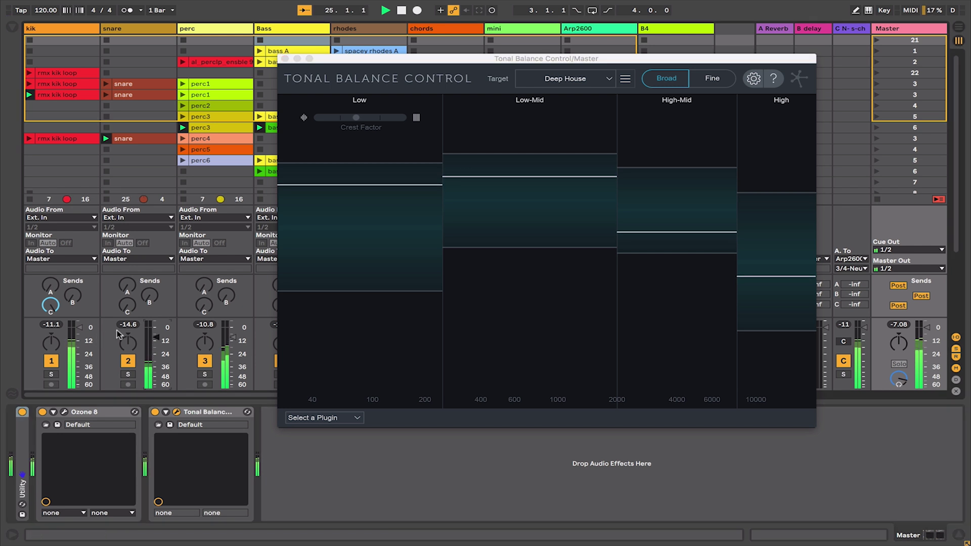
Step: Lower the kik track's volume to about -30.8 dB to check its effect on the low band, and reset it
drag(80, 334, 80, 366)
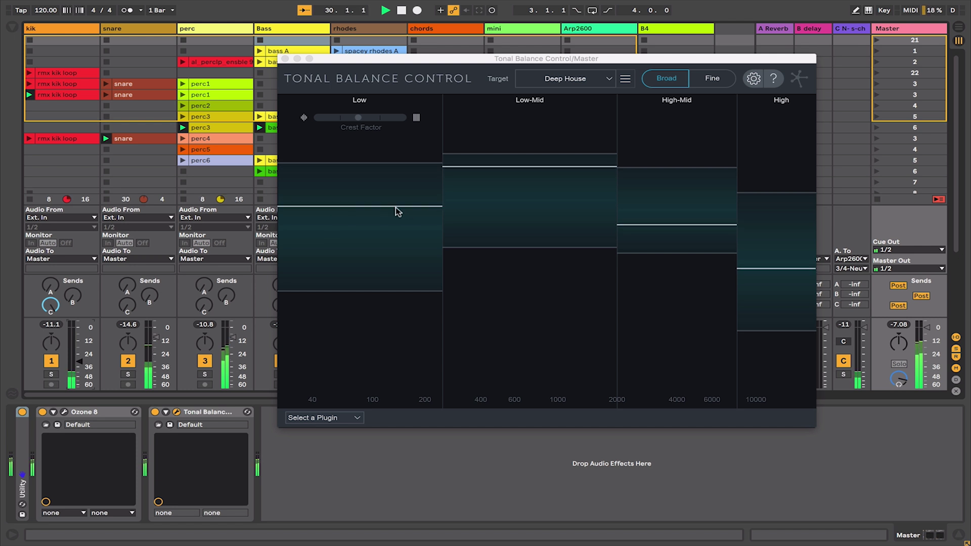
double_click(77, 364)
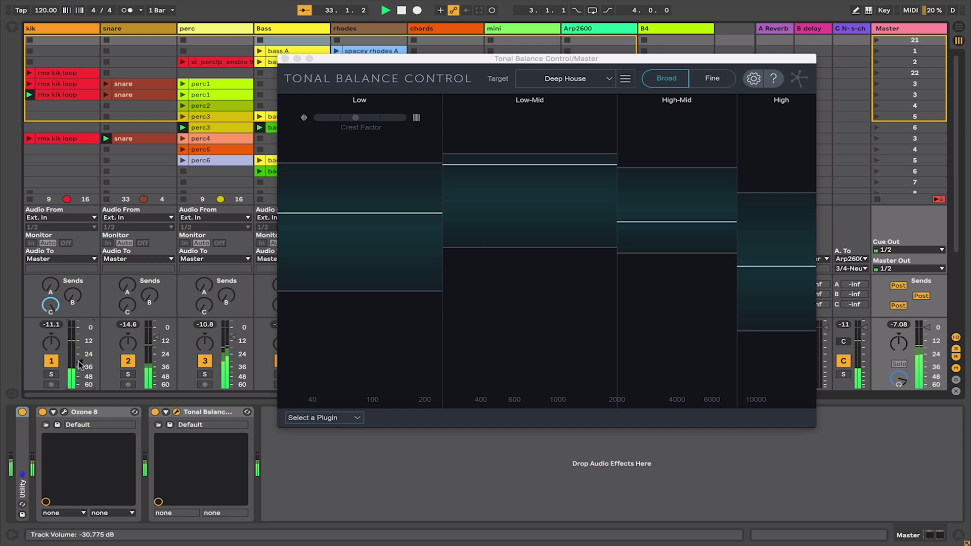
Step: Uncover the Bass track, lower its volume sharply to compare the low band, and set it to -7.0 dB
drag(325, 60, 472, 53)
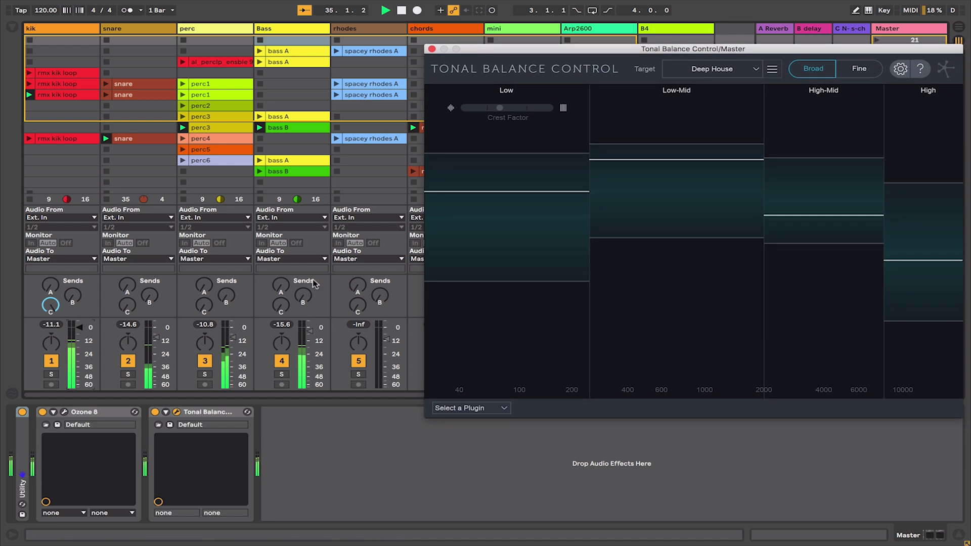
drag(306, 336, 314, 356)
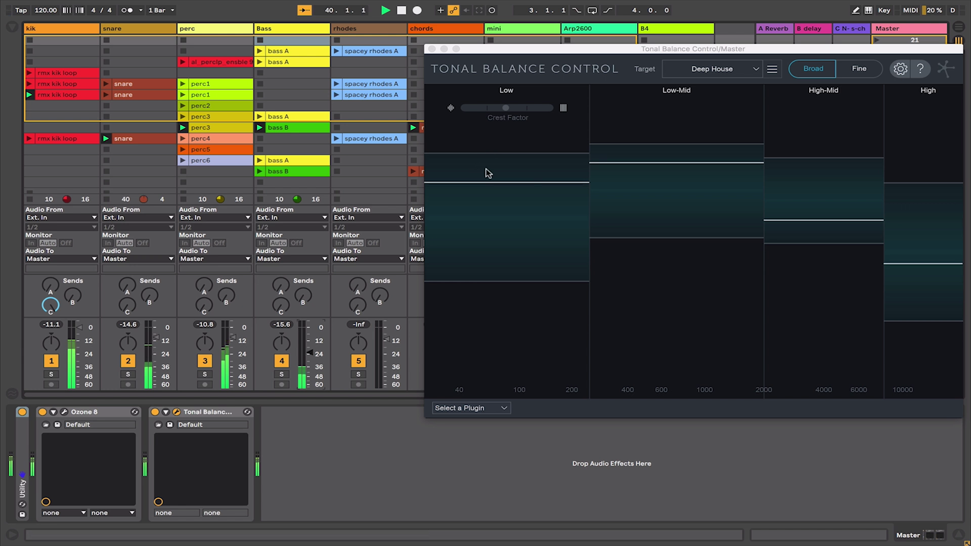
drag(315, 359, 314, 341)
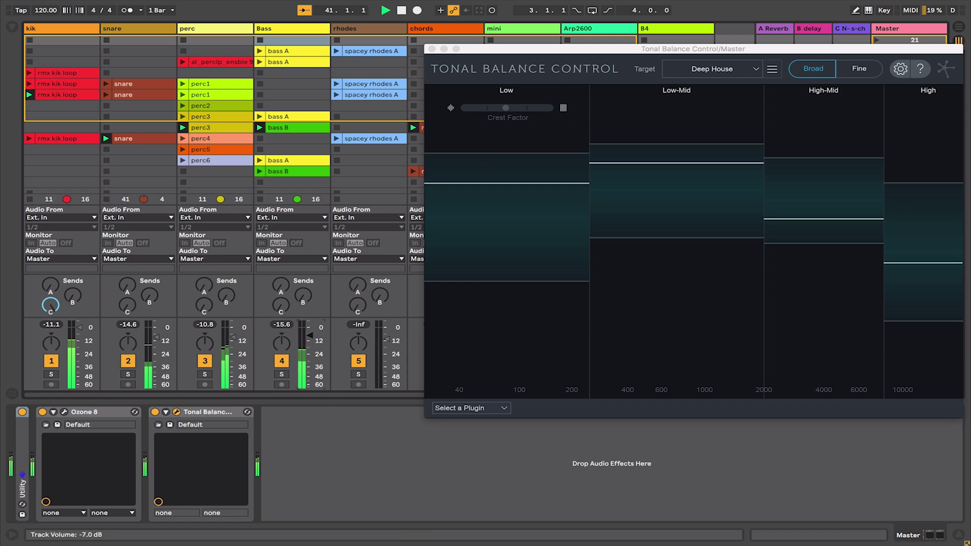
Step: Audition the perc track soloed, return to the full mix, and raise the perc track's volume slightly
drag(498, 46, 383, 45)
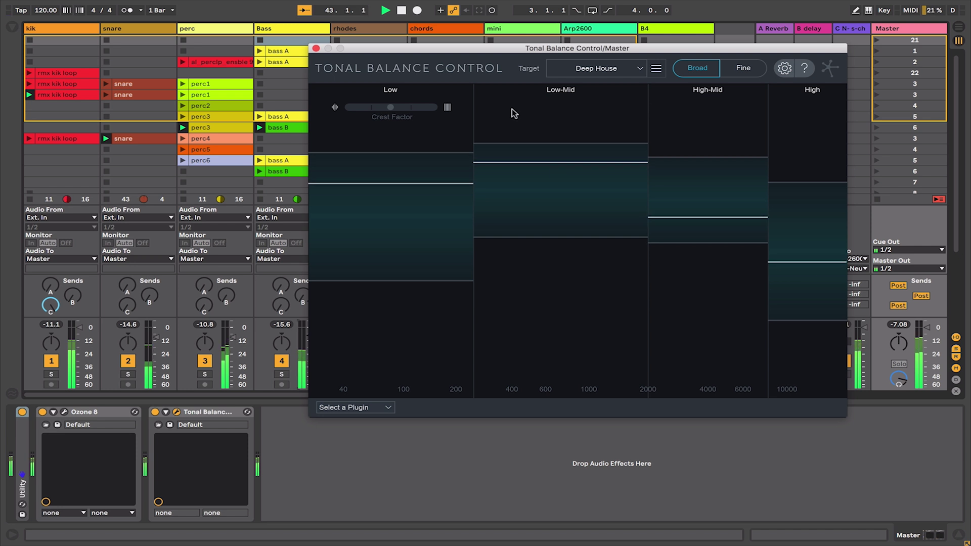
drag(394, 52, 540, 28)
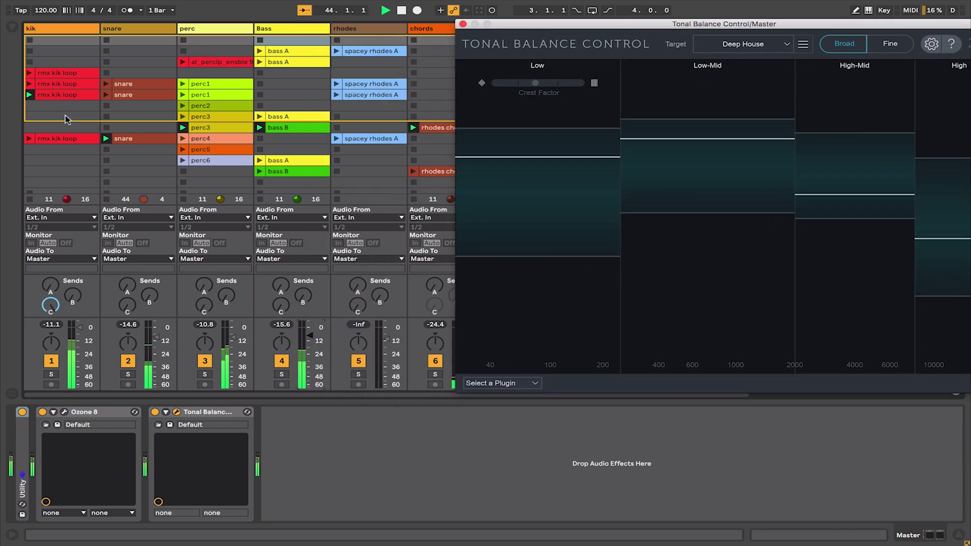
click(204, 375)
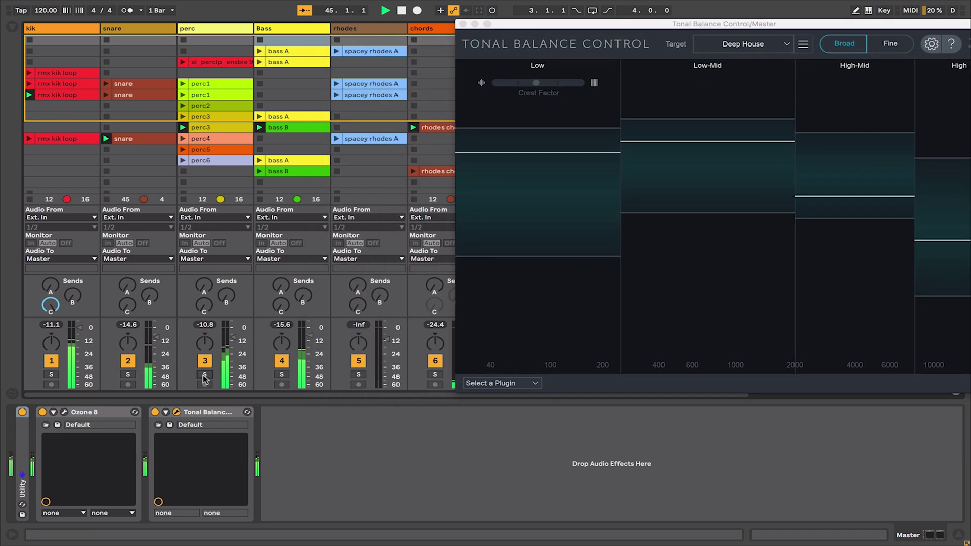
click(205, 375)
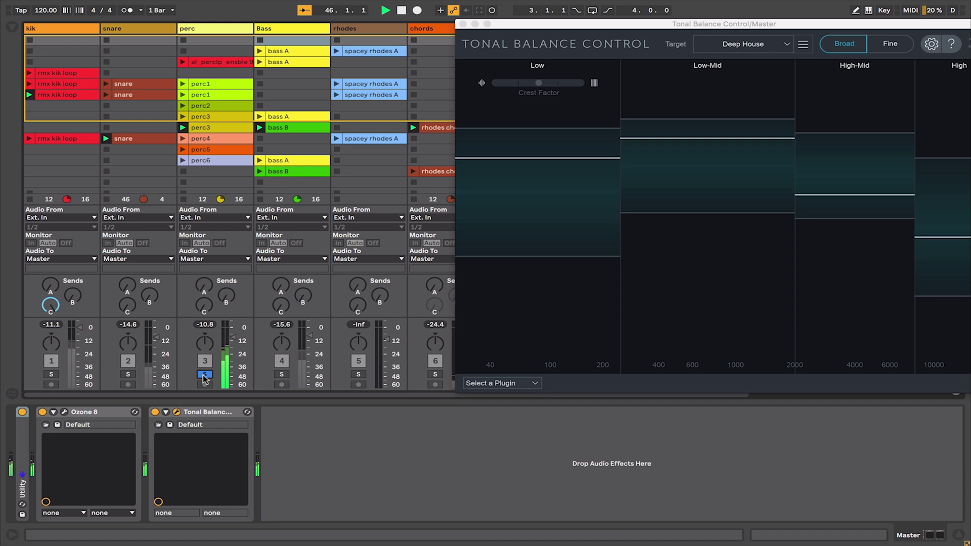
drag(233, 336, 232, 331)
drag(515, 25, 426, 25)
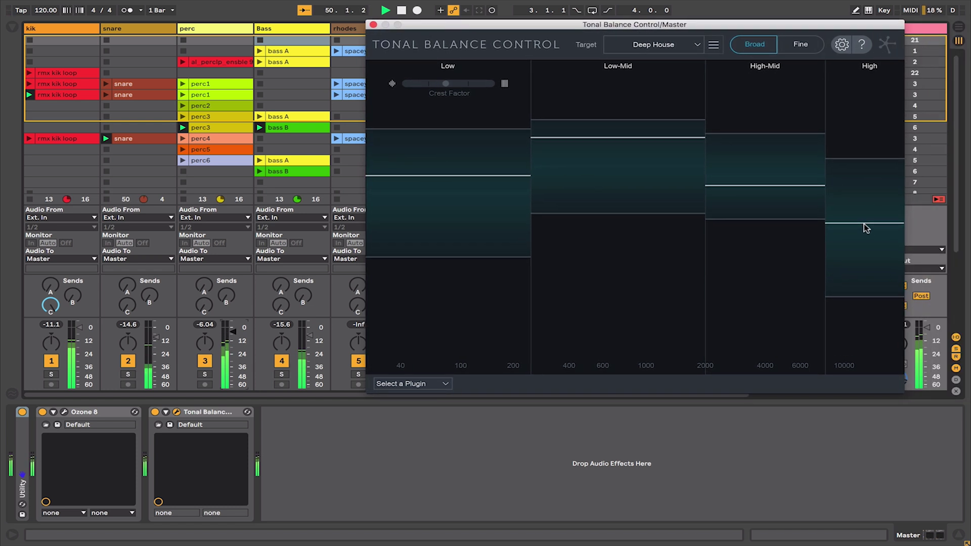
Step: Solo the perc track again to hear it at its raised volume, and unsolo it
click(226, 340)
click(204, 375)
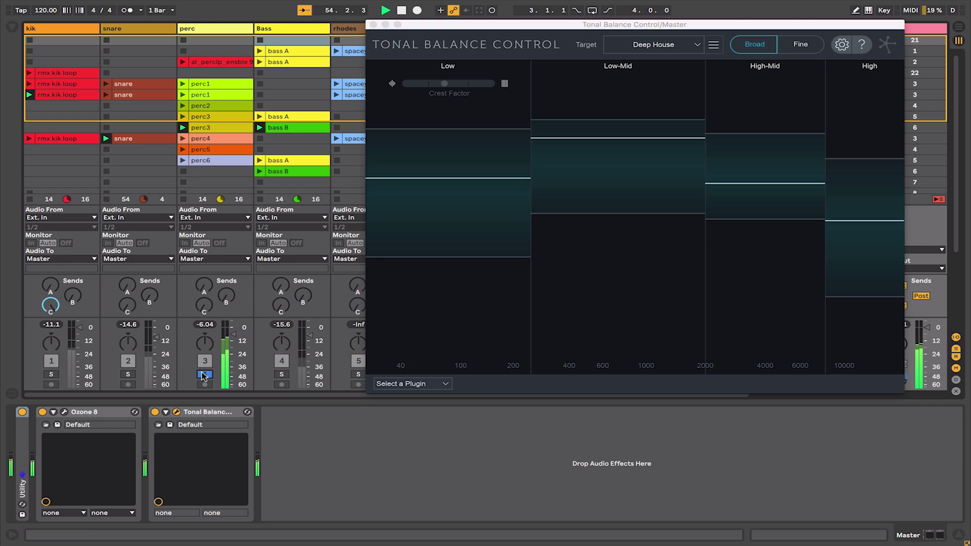
click(204, 374)
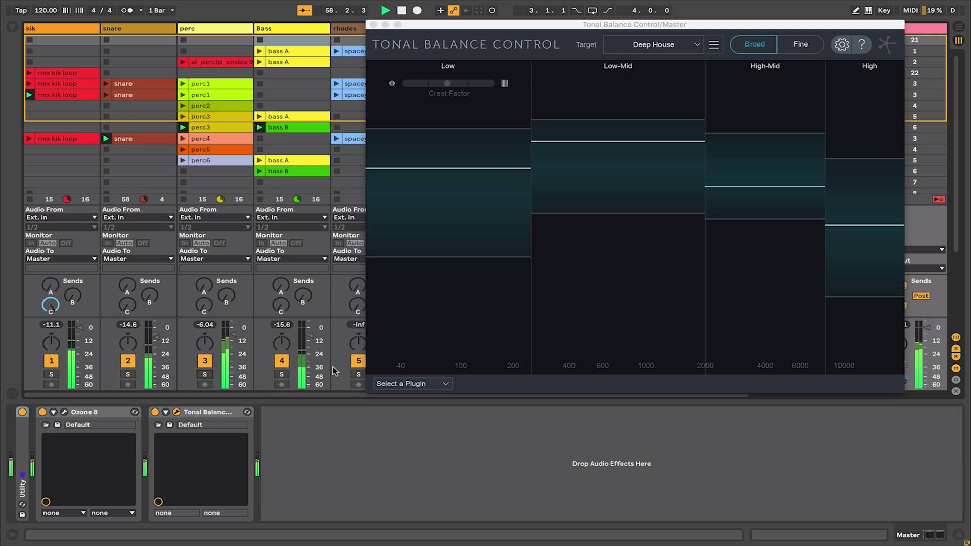
Step: Connect Tonal Balance Control to the percussion plug-in and boost its high shelf by 2.5 dB at 7300 Hz
click(431, 384)
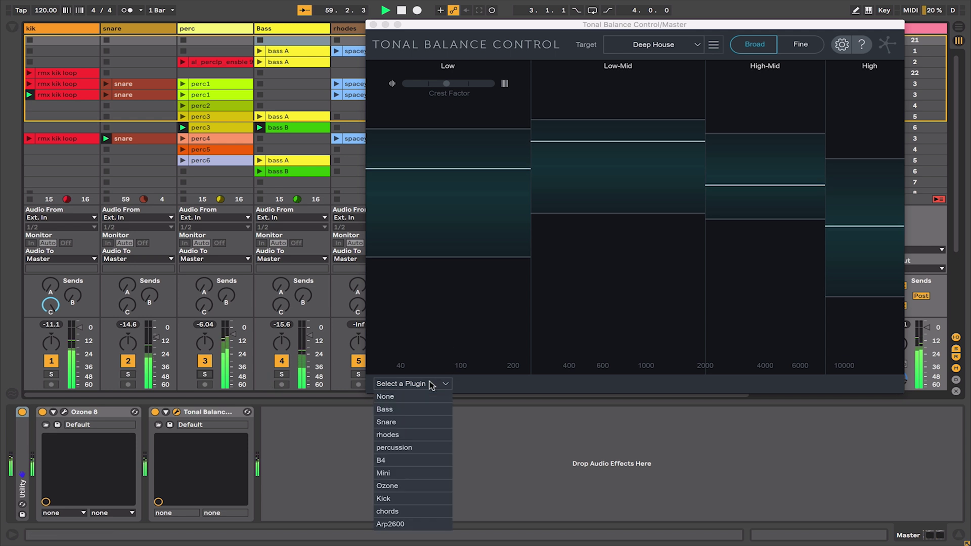
click(407, 448)
drag(830, 289, 824, 287)
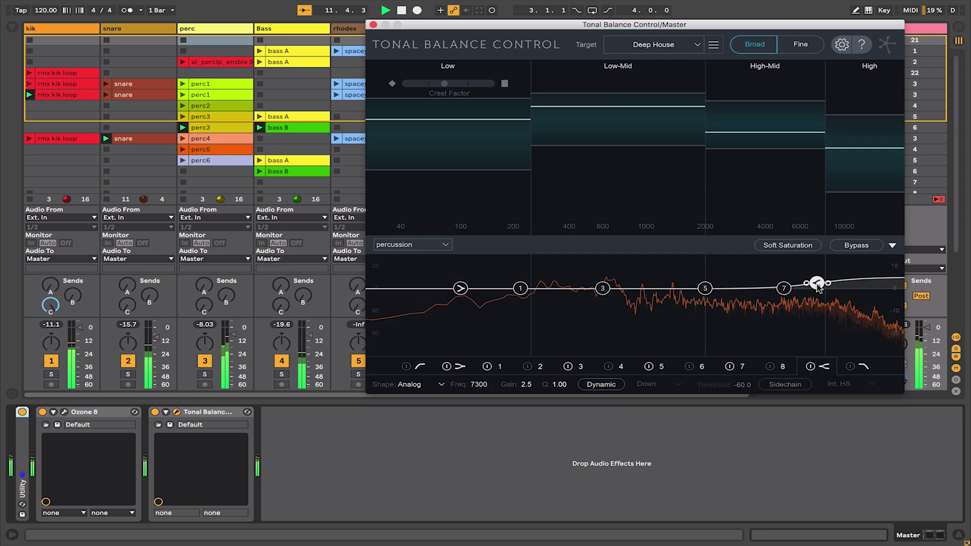
Step: Return the percussion high shelf to a flat gain and boost its EQ band 7 by 2.8 dB at 13191 Hz
drag(818, 286, 817, 288)
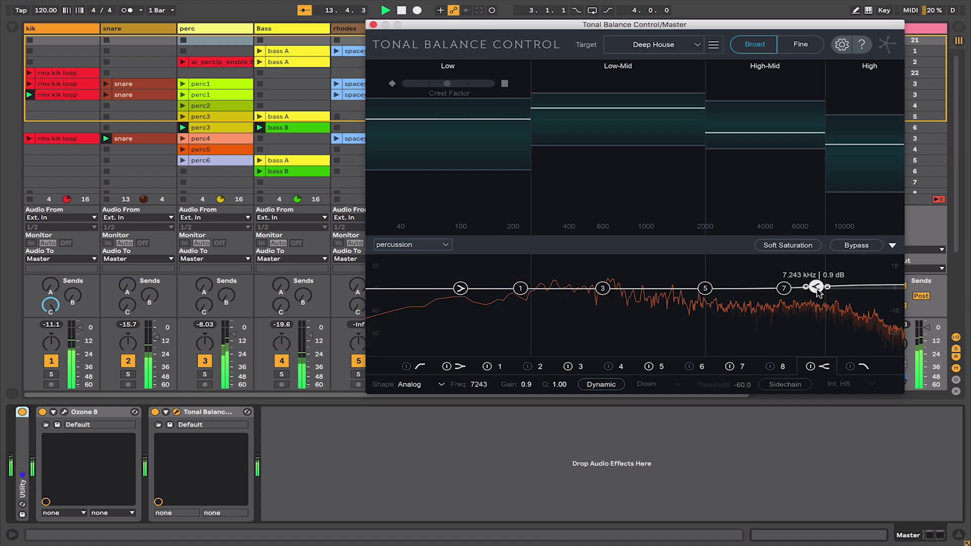
drag(821, 294, 865, 285)
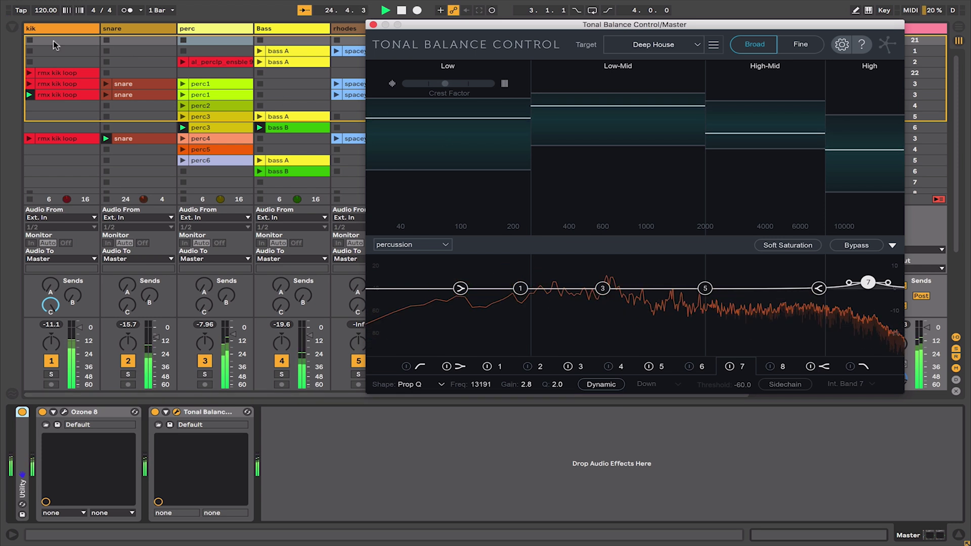
Step: Connect Tonal Balance Control to Kick, view the Bass EQ for comparison, and reconnect to Kick
click(411, 245)
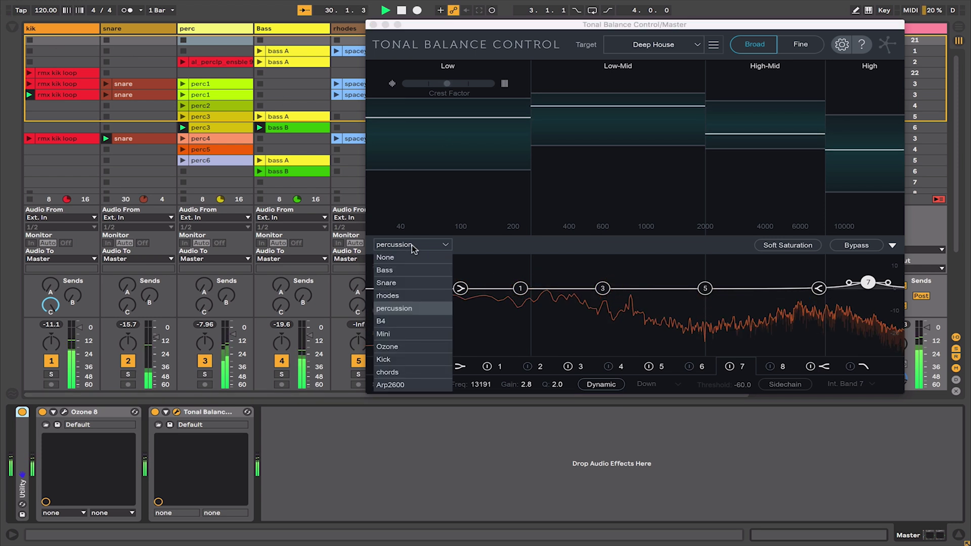
click(411, 359)
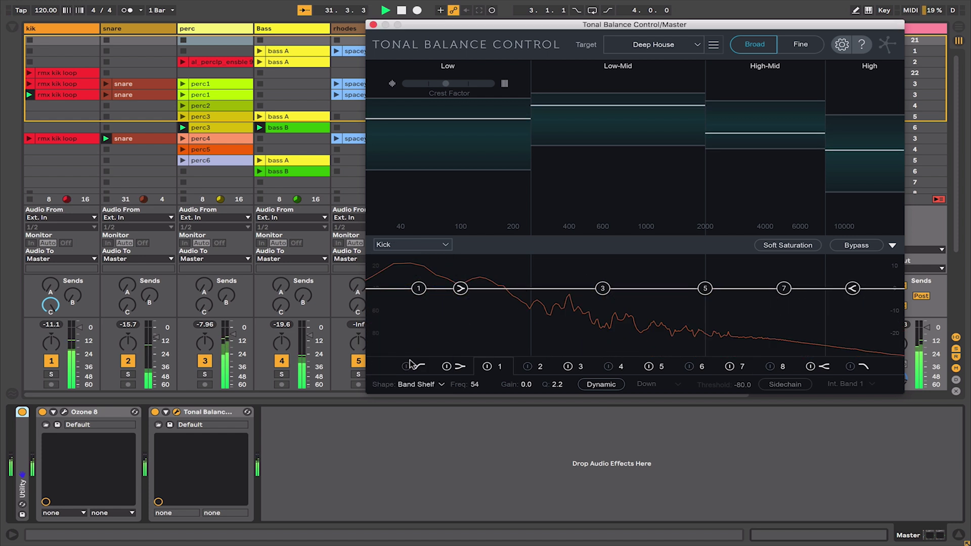
click(401, 245)
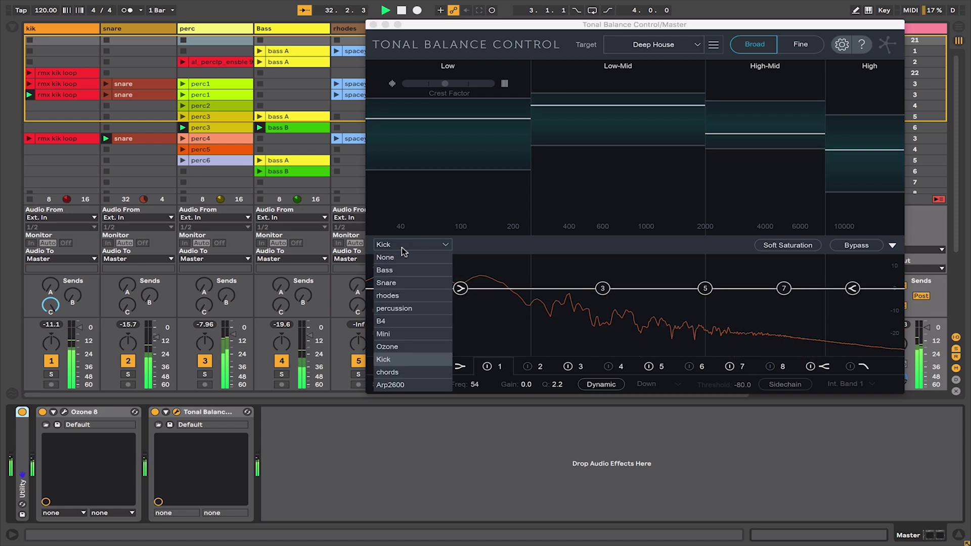
click(414, 275)
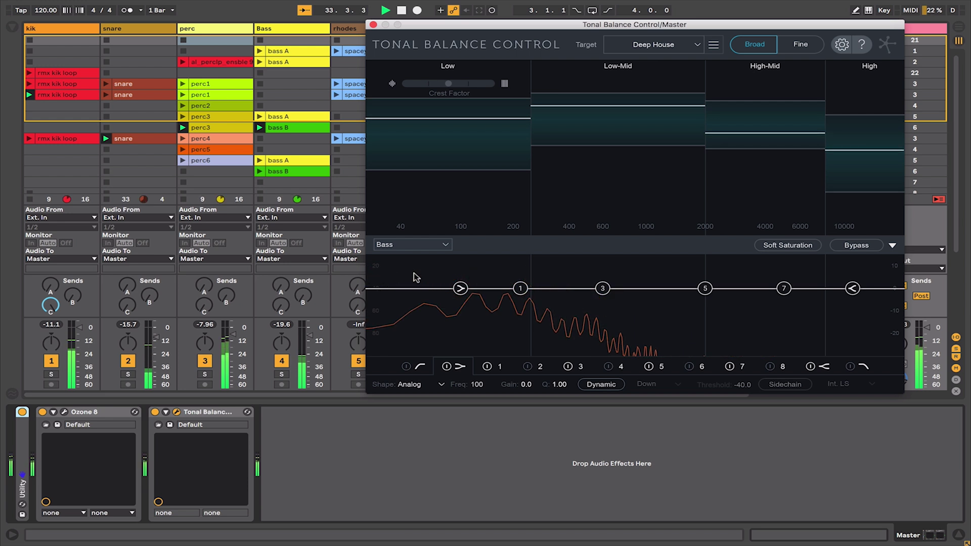
click(409, 246)
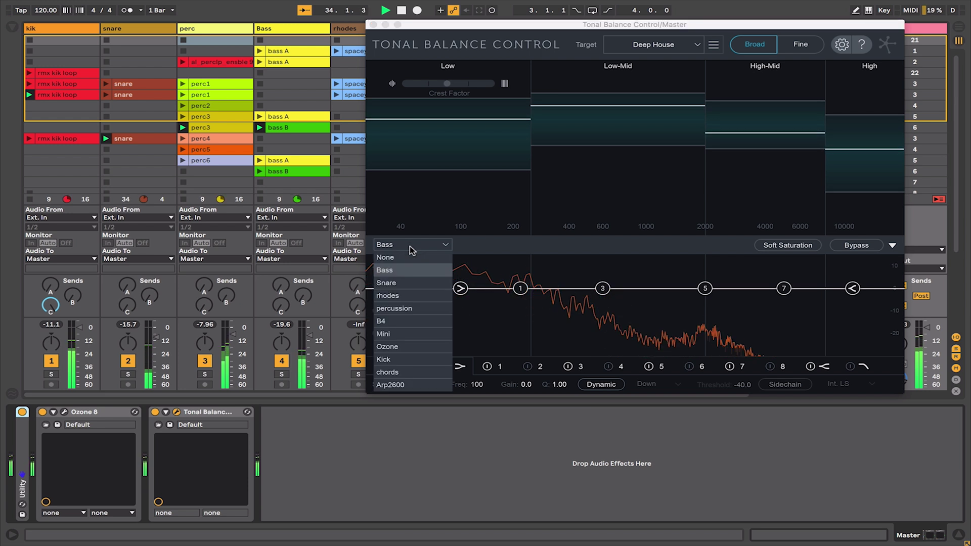
click(414, 364)
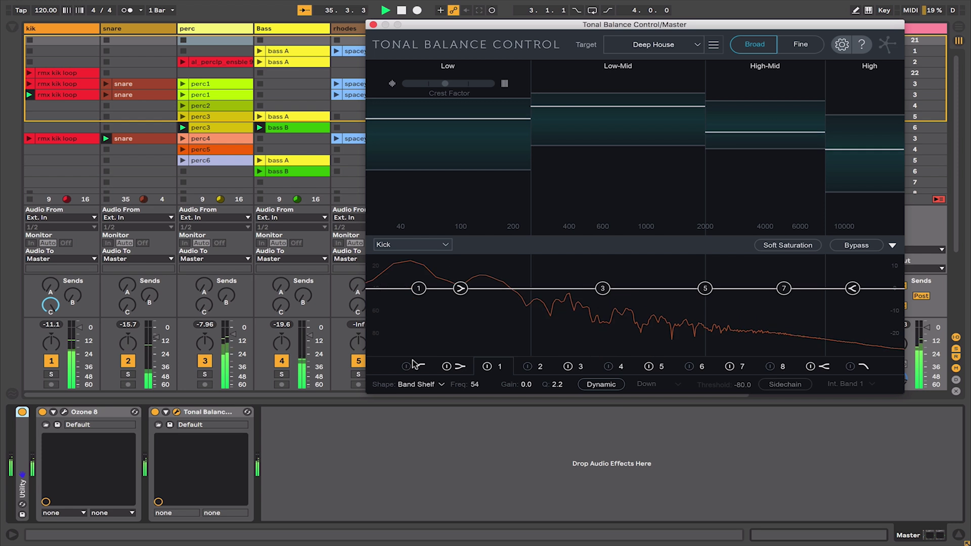
Step: Open Neutron 2 on the kik track and enable its EQ's Masking view against the Bass
click(91, 354)
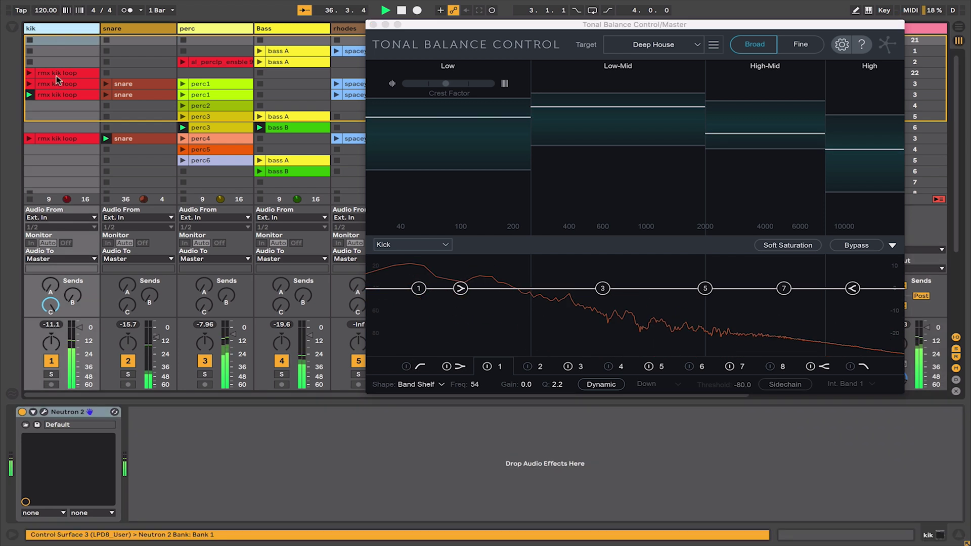
click(43, 412)
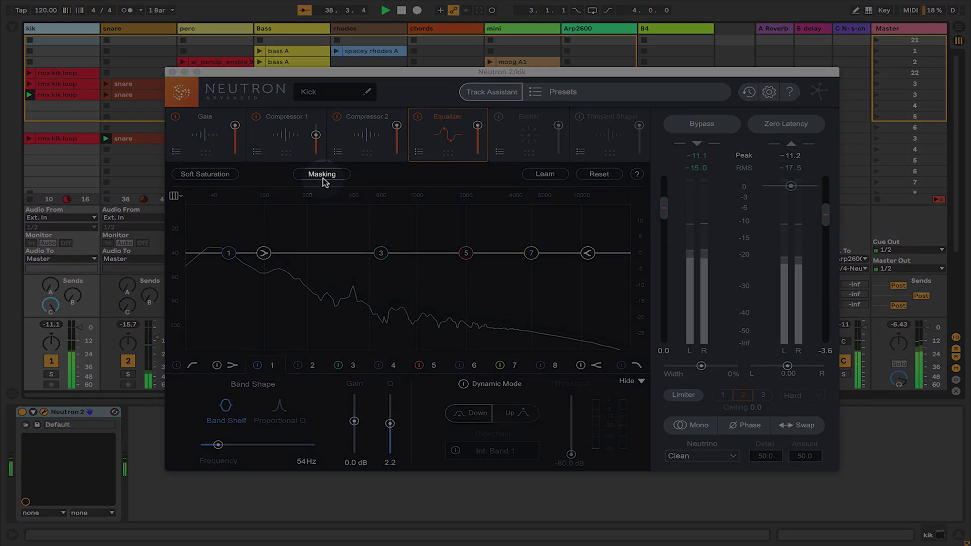
click(323, 177)
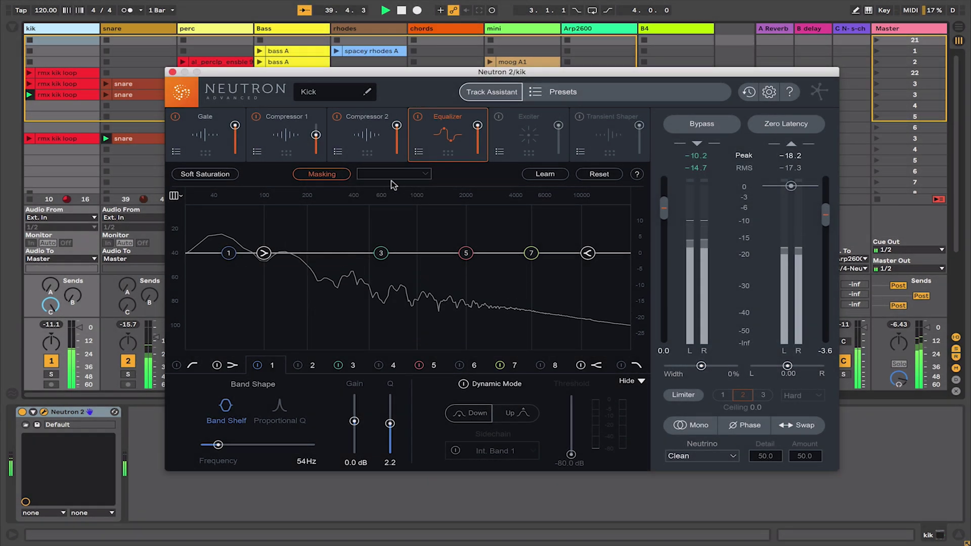
click(398, 174)
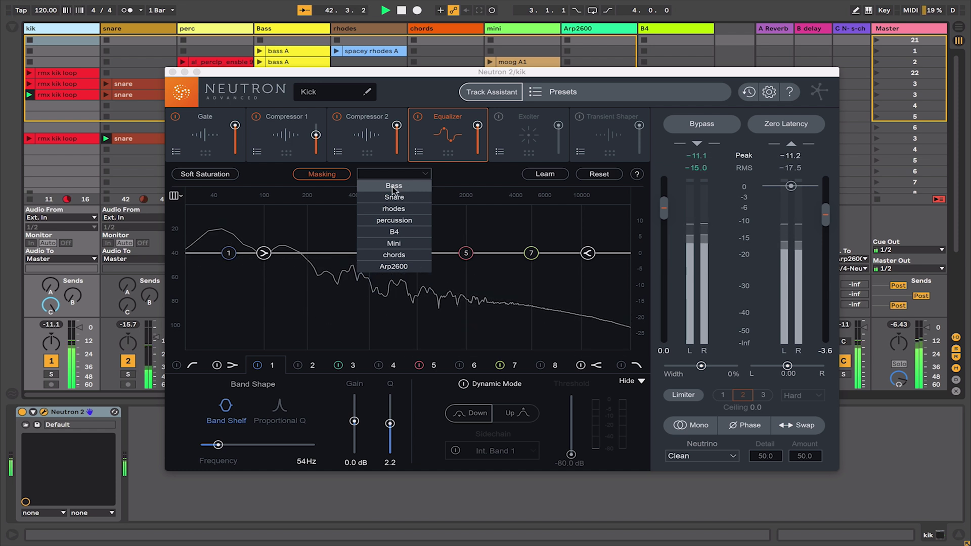
click(393, 186)
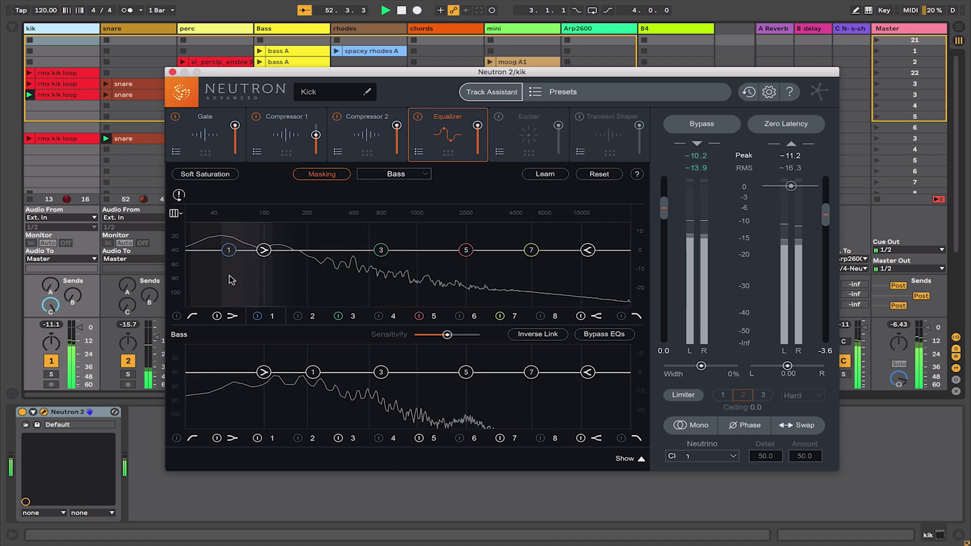
Step: Turn on Inverse Link, boost the Kick's band 1 near 58 Hz, and cut its band 3 by 4.7 dB at 149 Hz
mouse_move(229, 250)
mouse_down()
mouse_move(242, 238)
mouse_move(232, 239)
mouse_move(234, 253)
mouse_up()
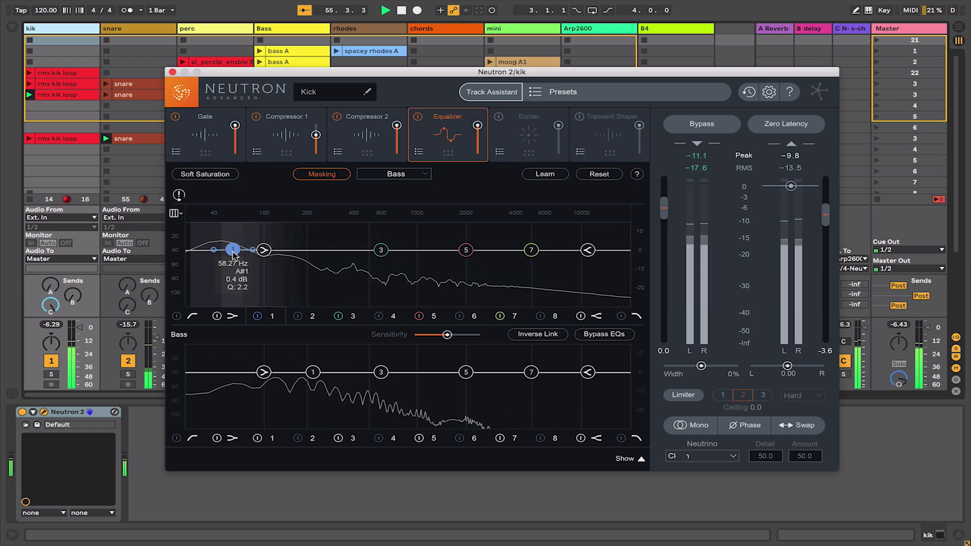
click(545, 336)
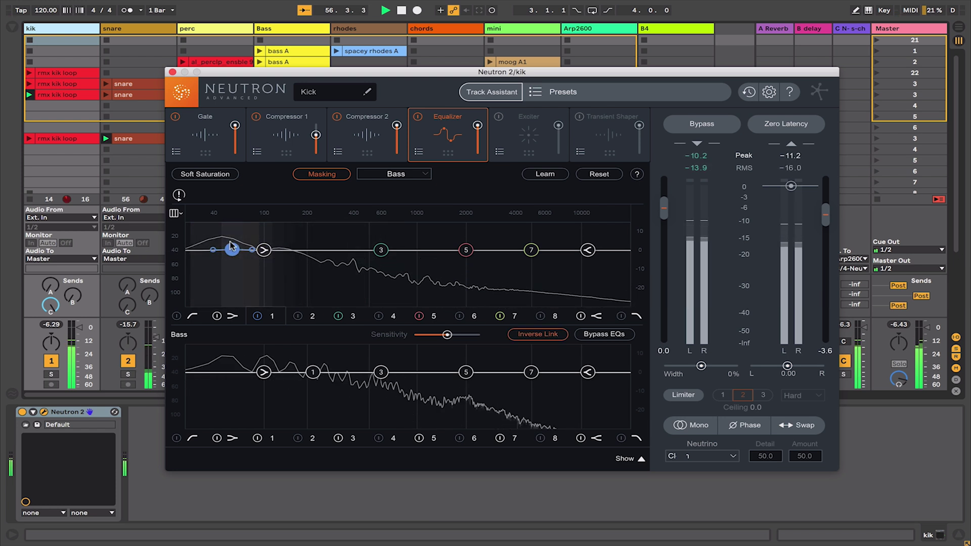
mouse_move(235, 253)
mouse_down()
mouse_move(228, 249)
mouse_move(244, 241)
mouse_move(233, 243)
mouse_up()
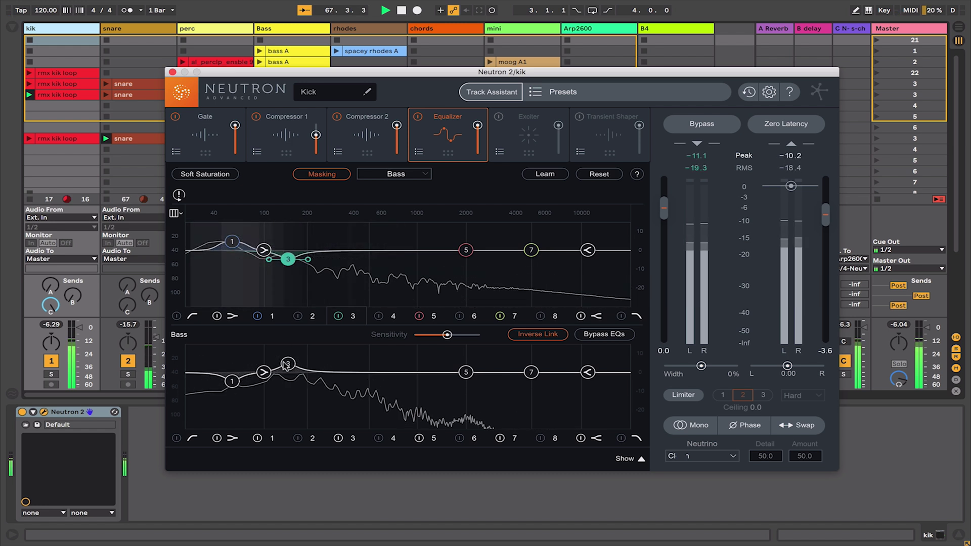
Step: Return to Tonal Balance Control on the Master track and set the Kick's band 1 to 3.6 dB at 54 Hz
click(902, 29)
click(173, 71)
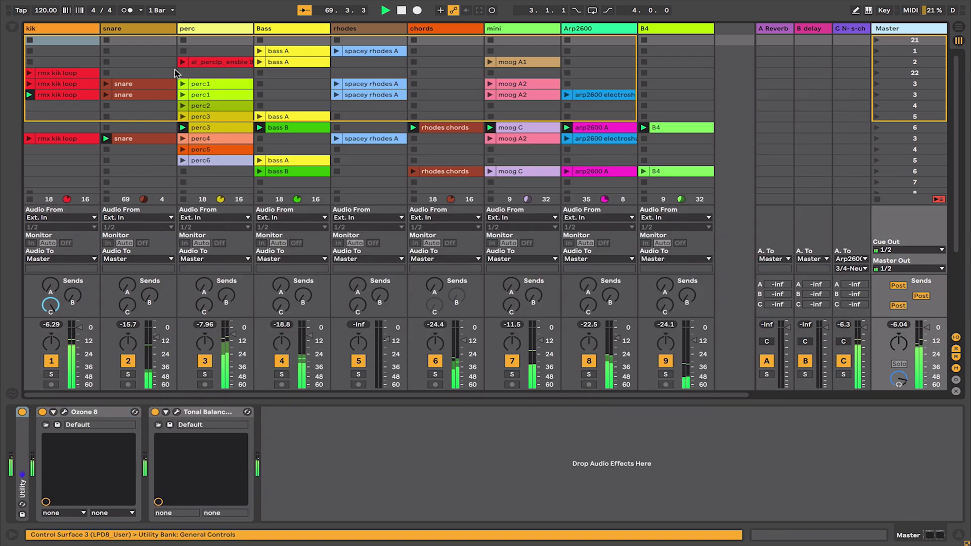
click(176, 413)
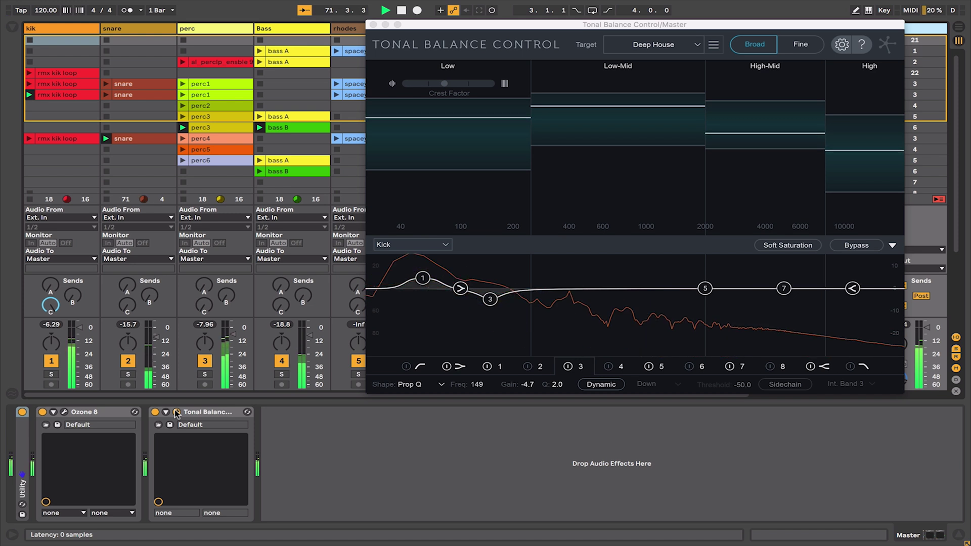
drag(422, 281, 419, 277)
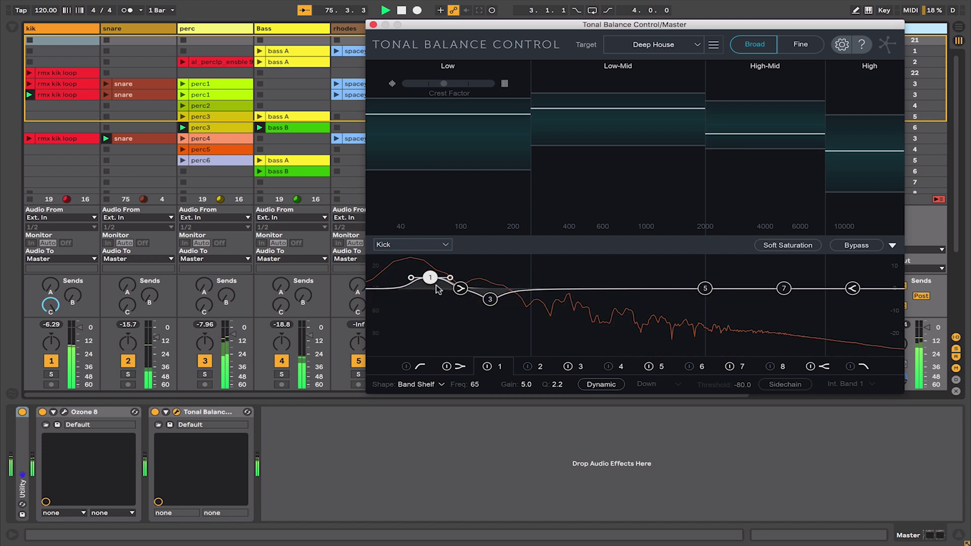
mouse_move(428, 281)
mouse_down()
mouse_move(436, 318)
mouse_move(412, 308)
mouse_move(419, 285)
mouse_up()
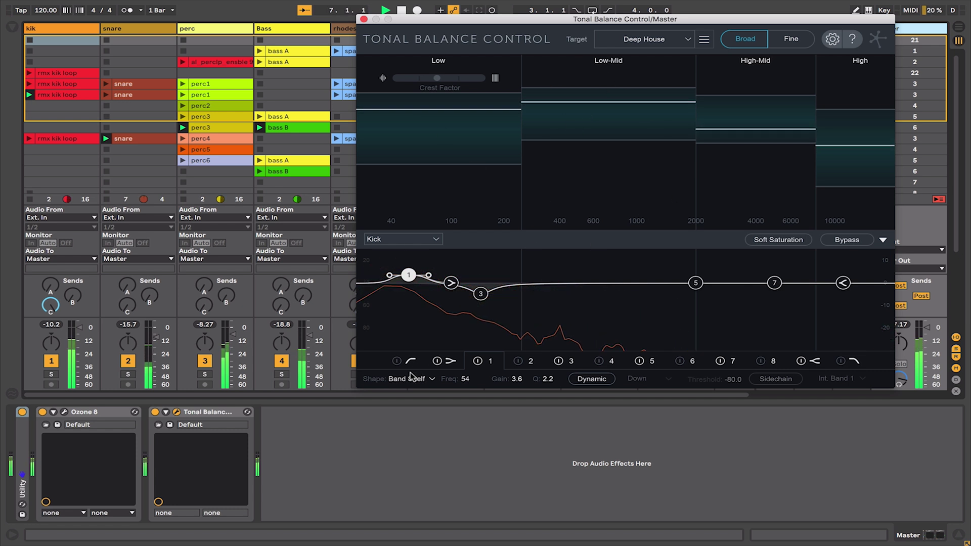
Step: Connect Tonal Balance Control to percussion and next to Mini to view their EQ spectra
click(389, 234)
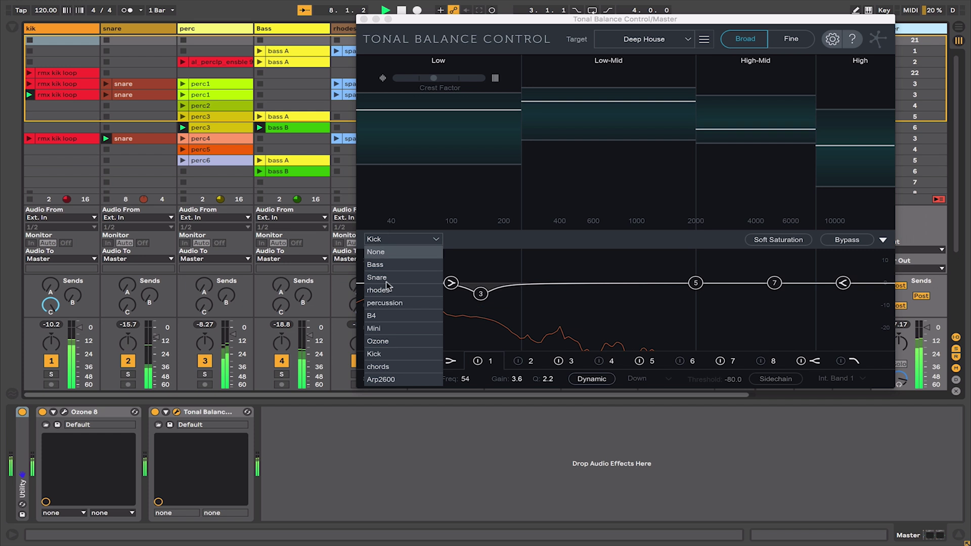
click(396, 306)
click(401, 239)
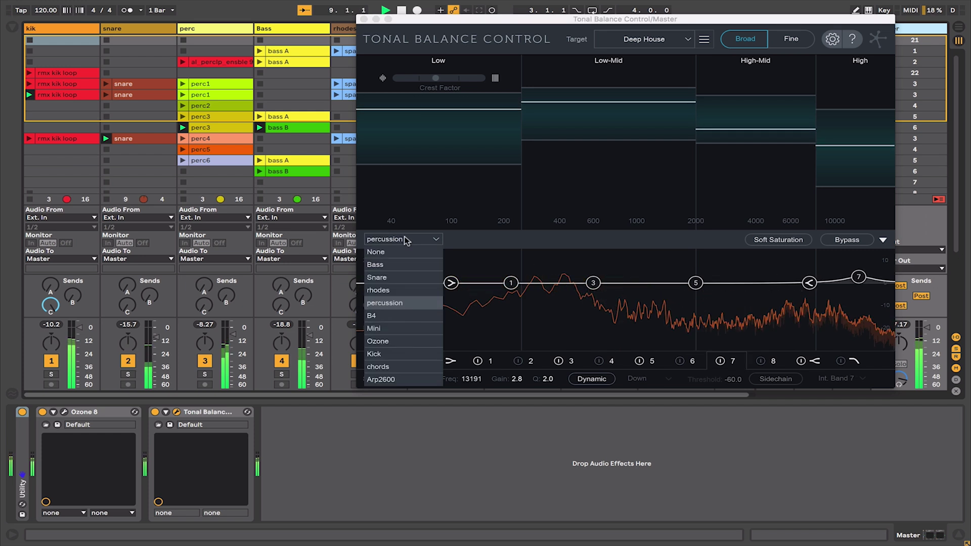
click(388, 329)
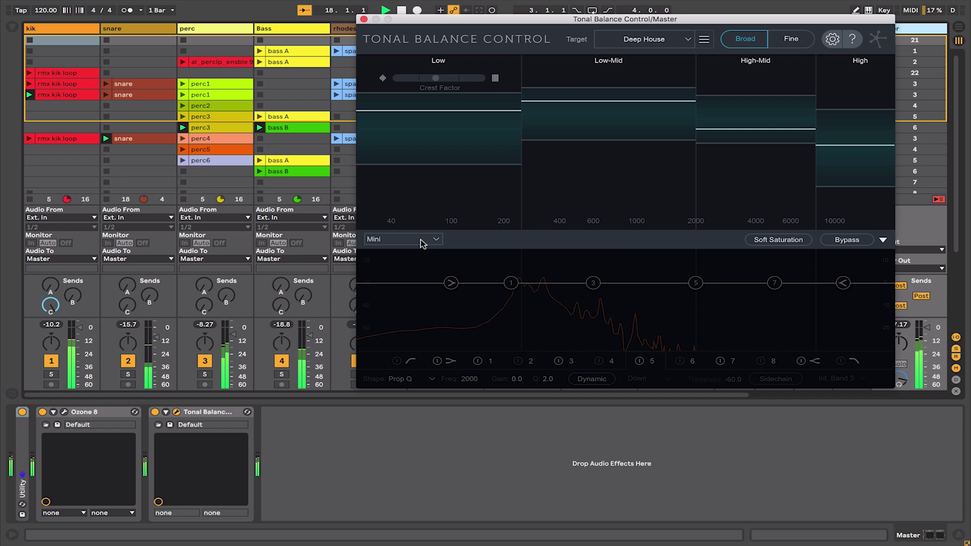
Step: Connect Tonal Balance Control to Ozone and move its EQ band 5 to 1457 Hz with a 0.1 dB gain
click(401, 239)
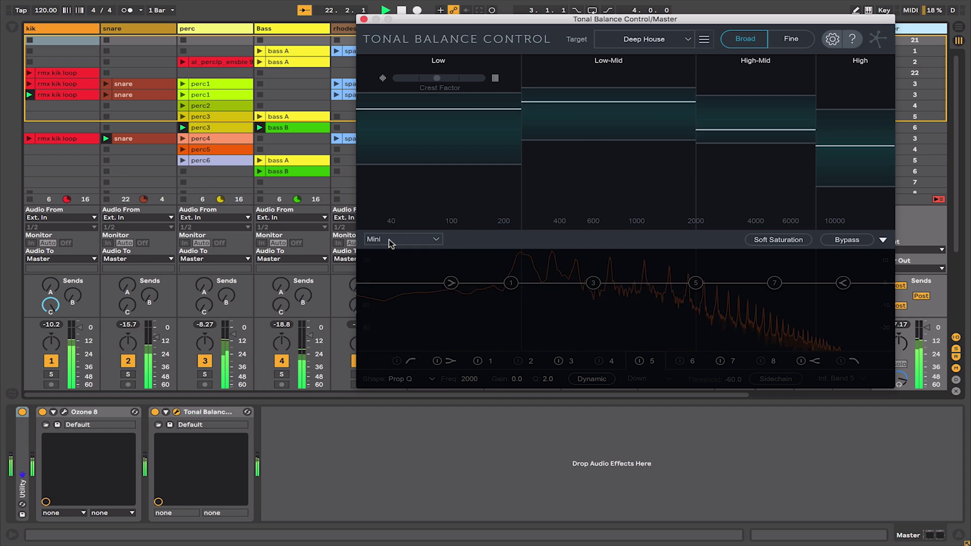
click(389, 238)
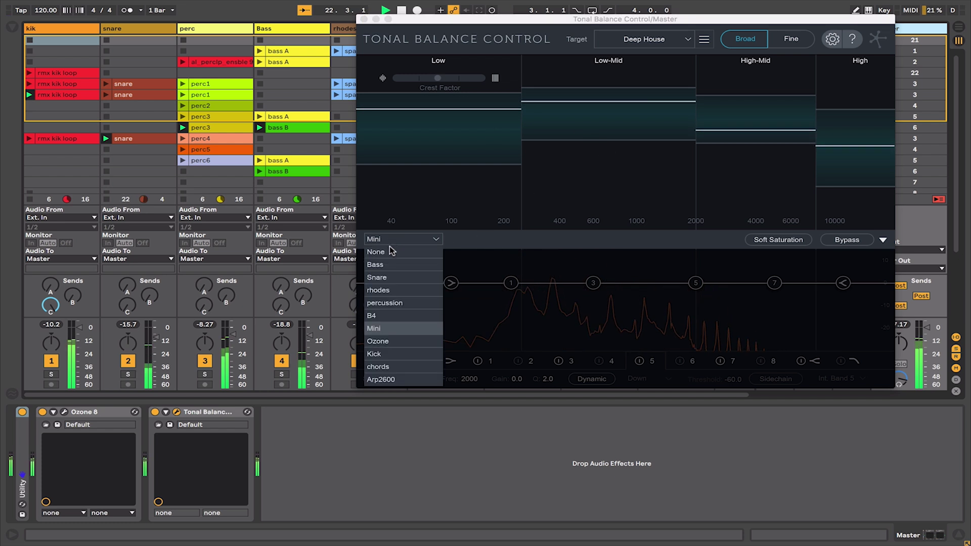
click(379, 342)
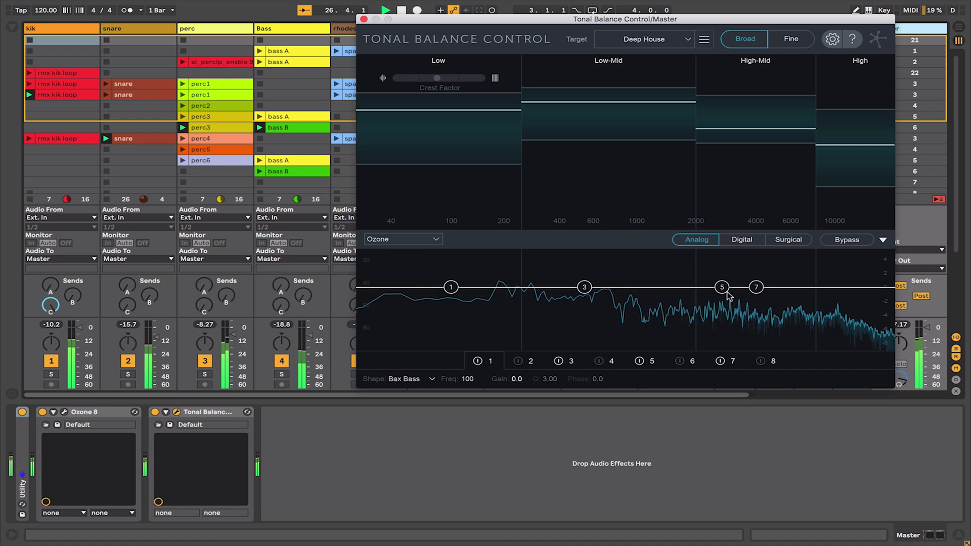
drag(727, 292, 668, 289)
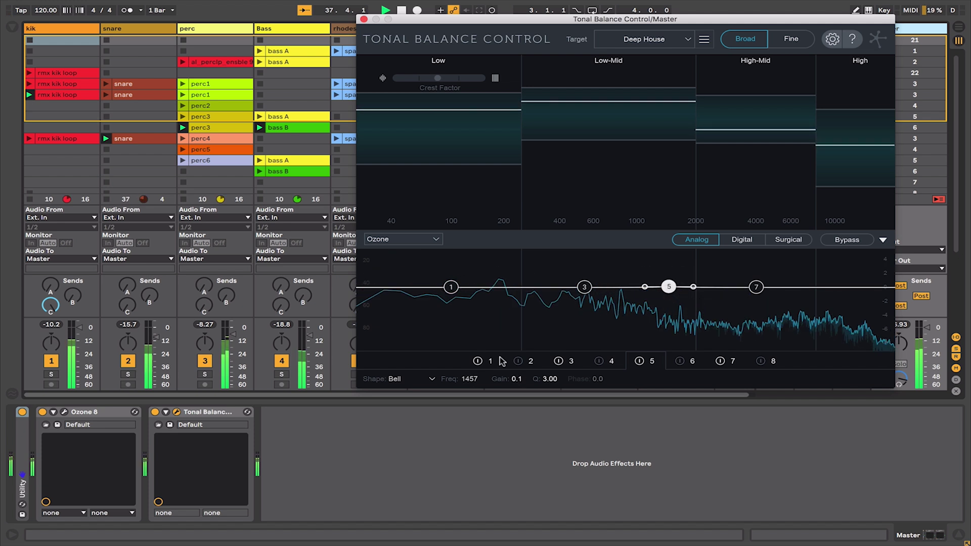
click(383, 239)
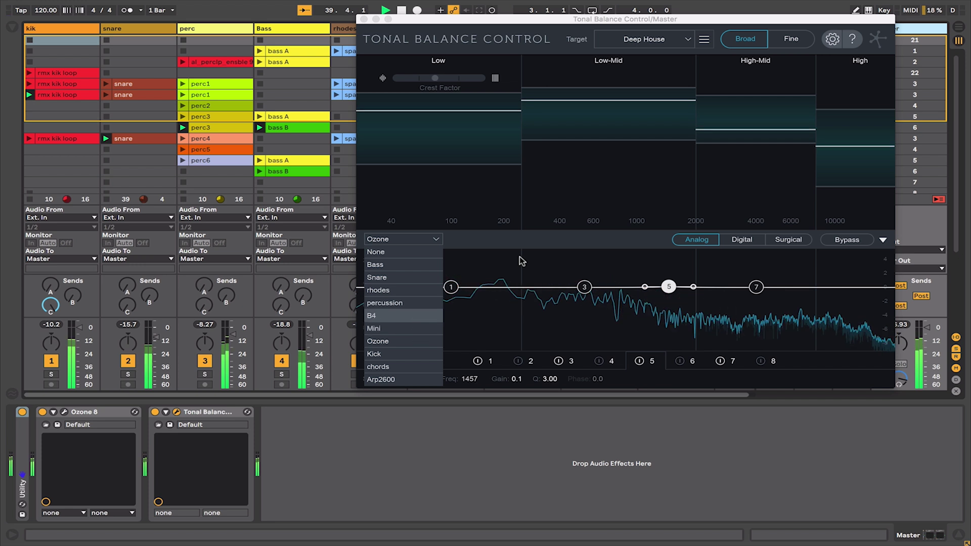
click(527, 238)
click(411, 240)
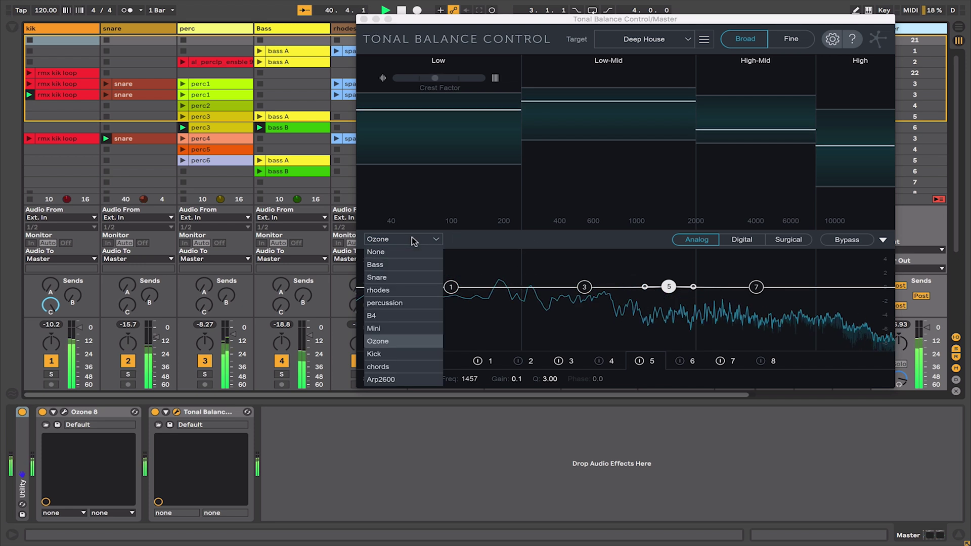
click(498, 249)
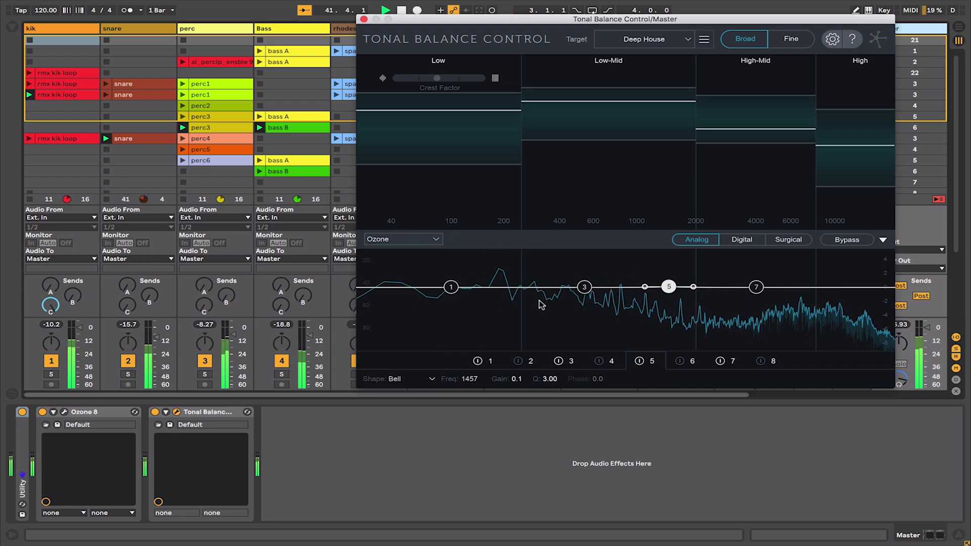